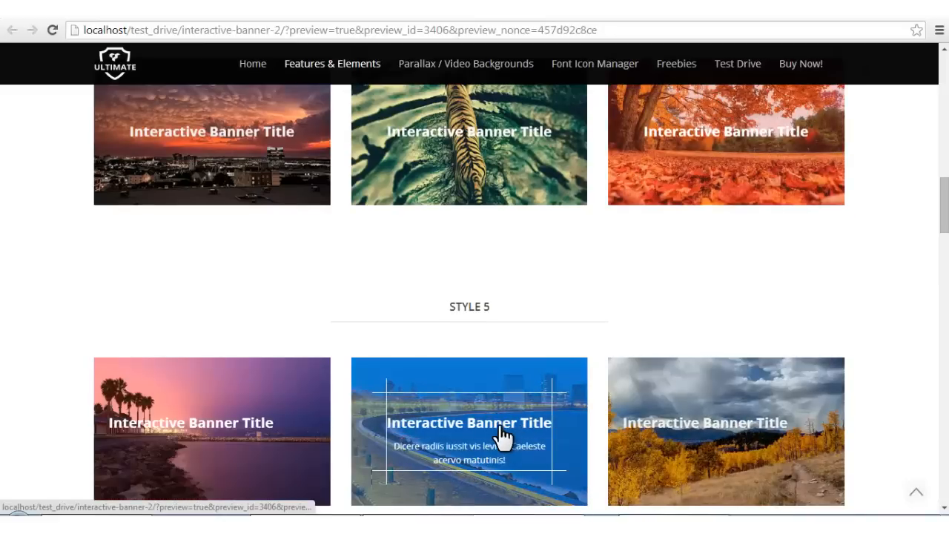
Examine the interactive banner hover effects from Style 5 through Style 12 on the preview page, ending back at Style 1
scroll(243, 434, down, 4)
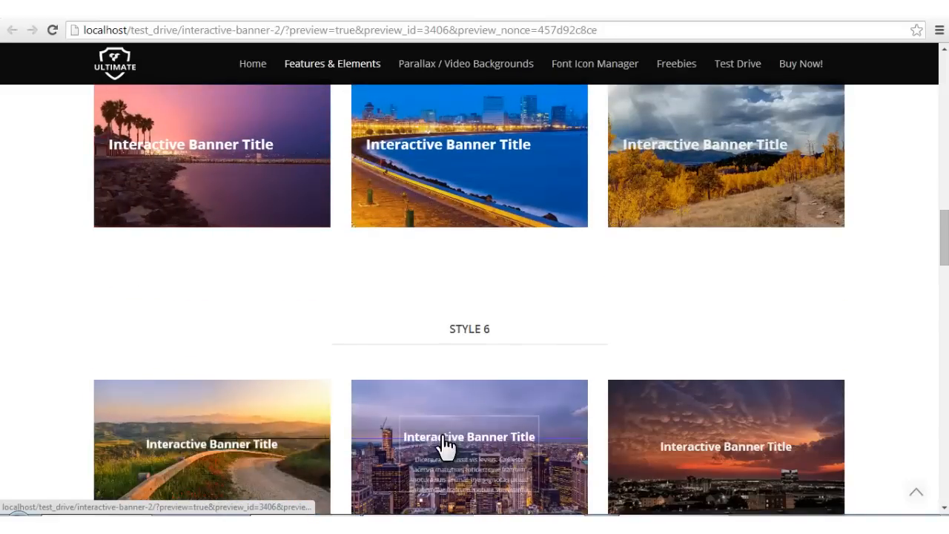
scroll(445, 447, down, 2)
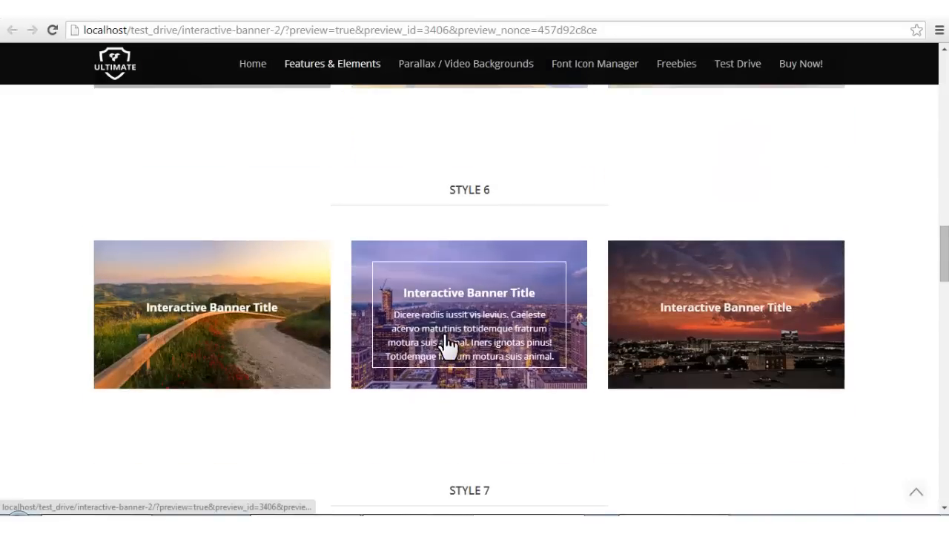
scroll(447, 349, down, 4)
scroll(447, 345, down, 5)
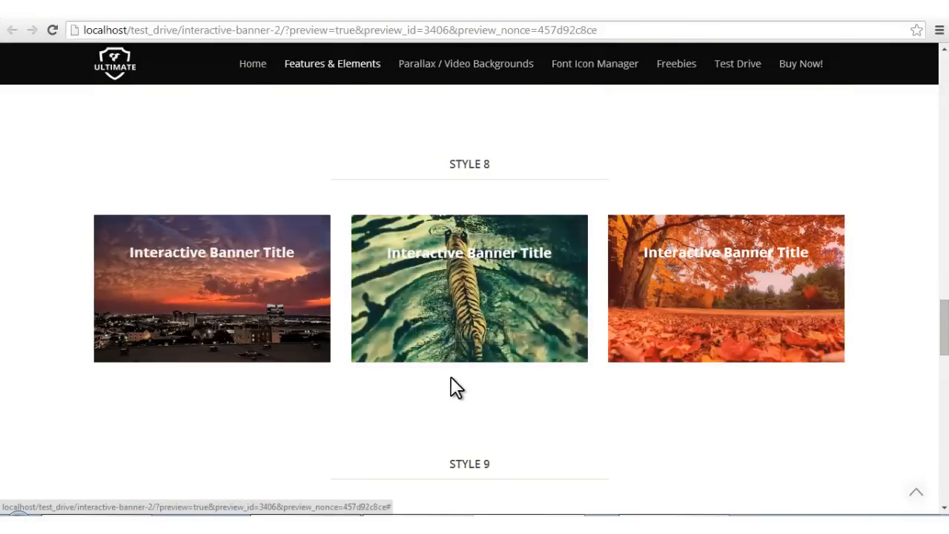
scroll(415, 356, down, 6)
scroll(409, 350, down, 1)
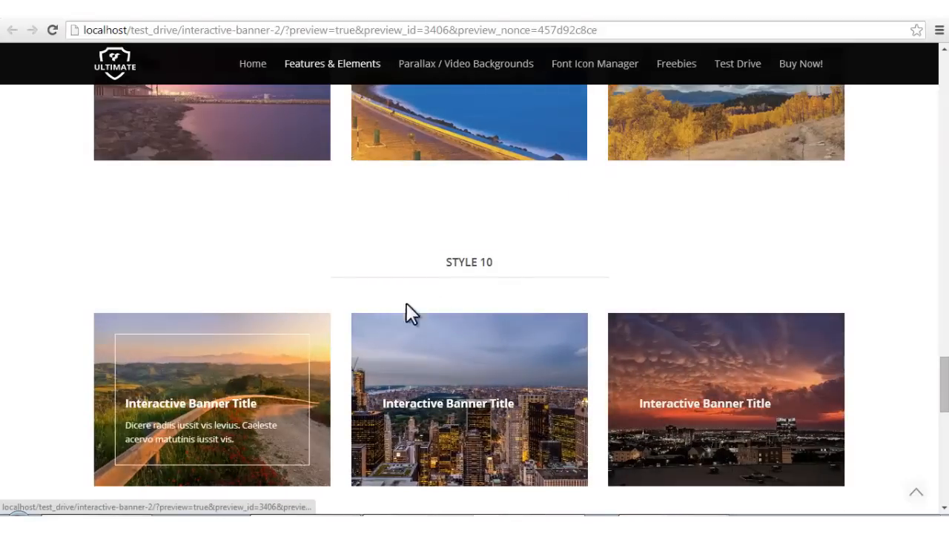
scroll(670, 275, down, 5)
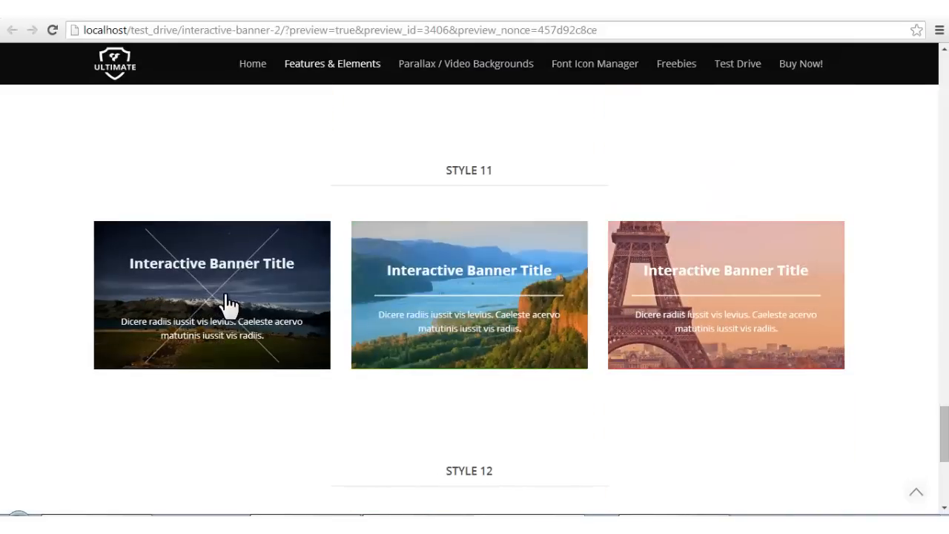
scroll(322, 408, down, 2)
scroll(326, 416, down, 2)
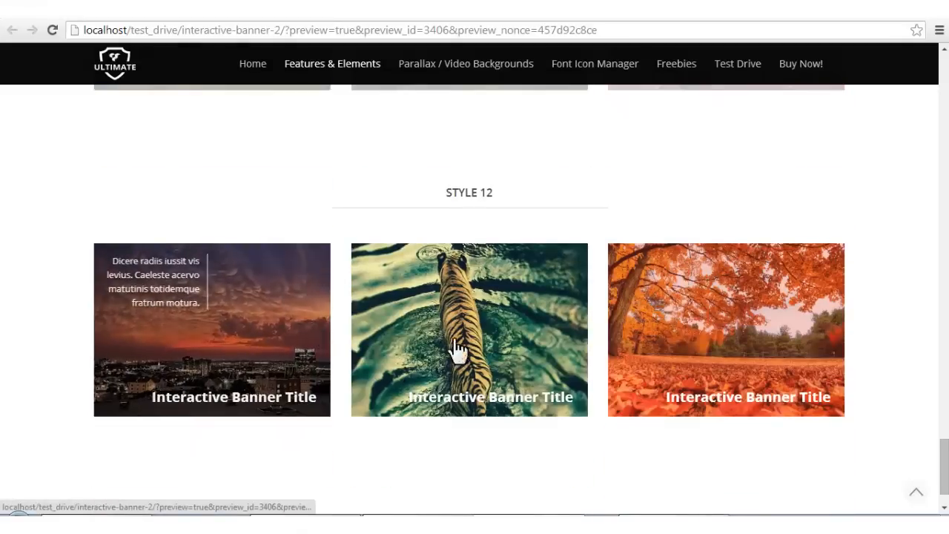
scroll(591, 443, down, 1)
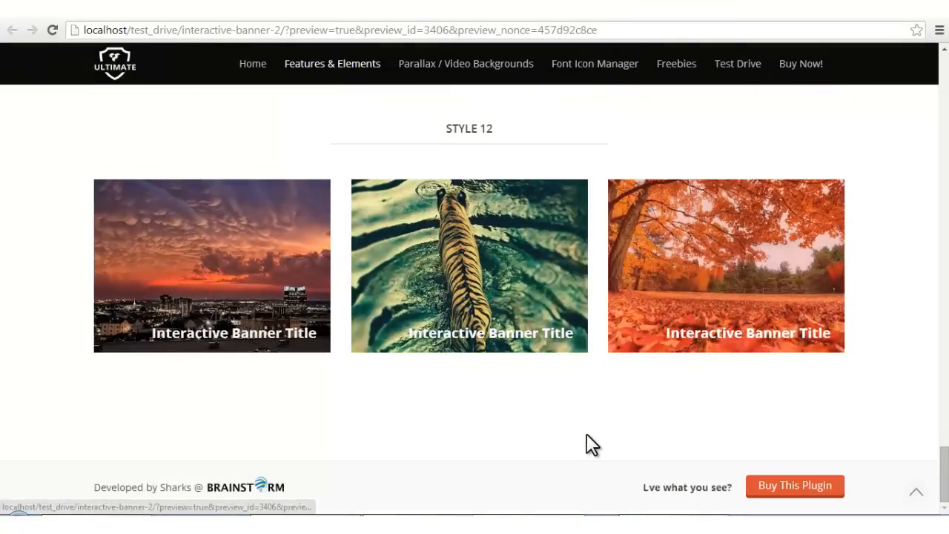
scroll(591, 445, up, 4)
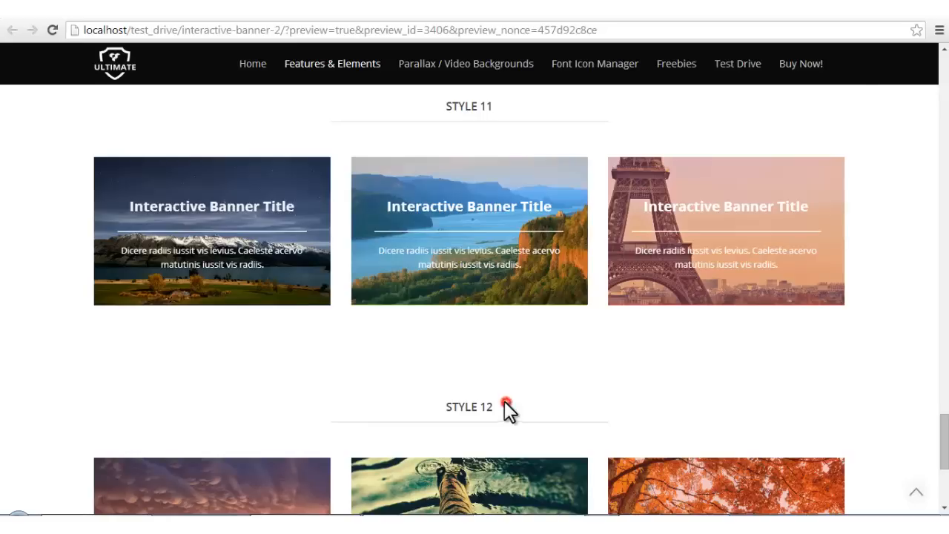
scroll(505, 397, up, 20)
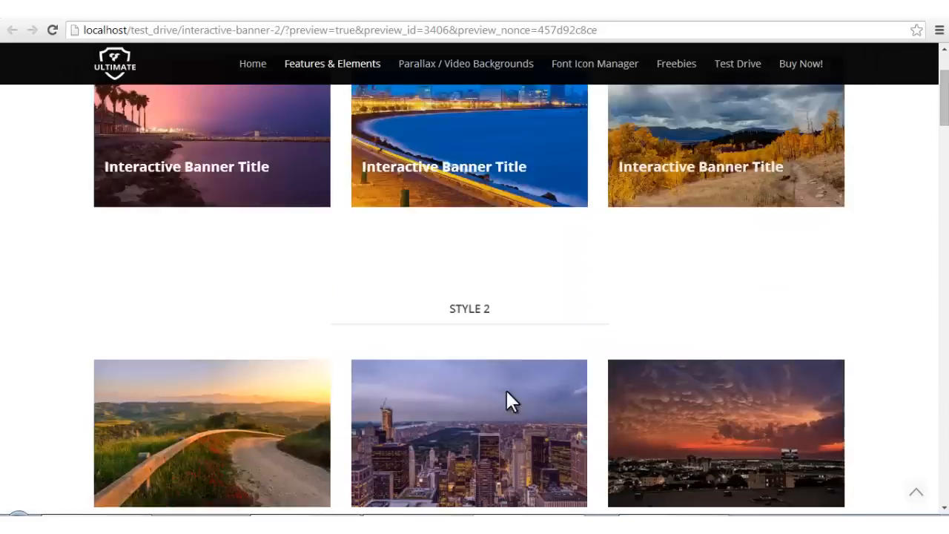
scroll(507, 393, up, 2)
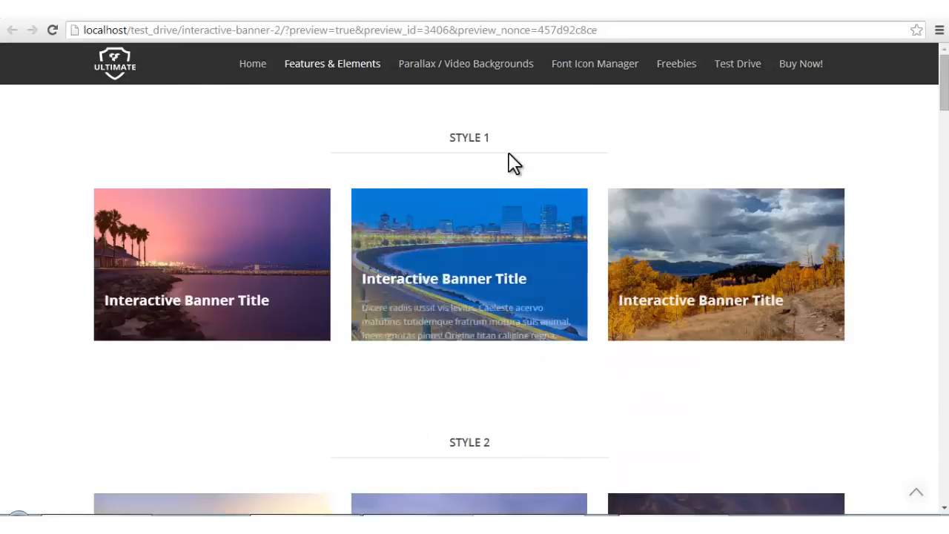
Switch to the Interactive Banner 2 page editor and review the elements in the Style 1 row
key(ctrl+shift+Tab)
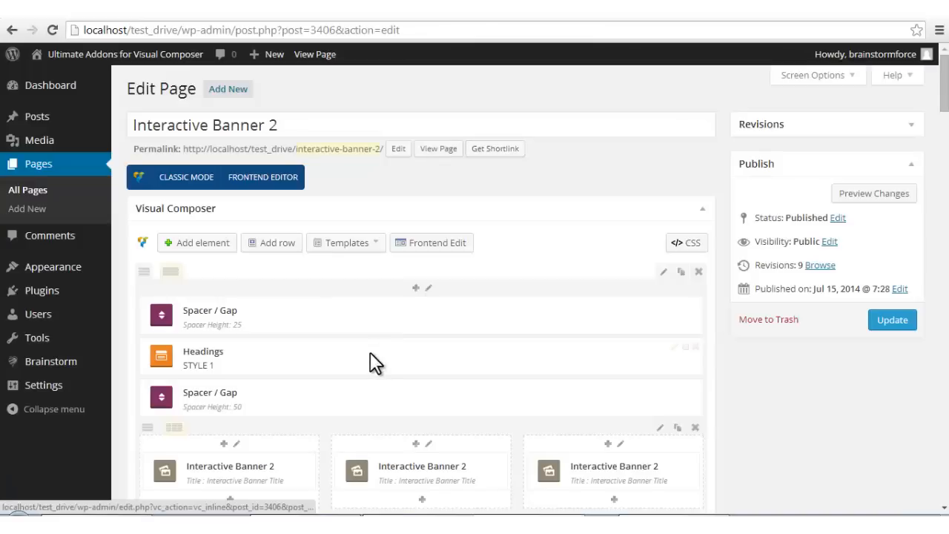
scroll(403, 373, down, 2)
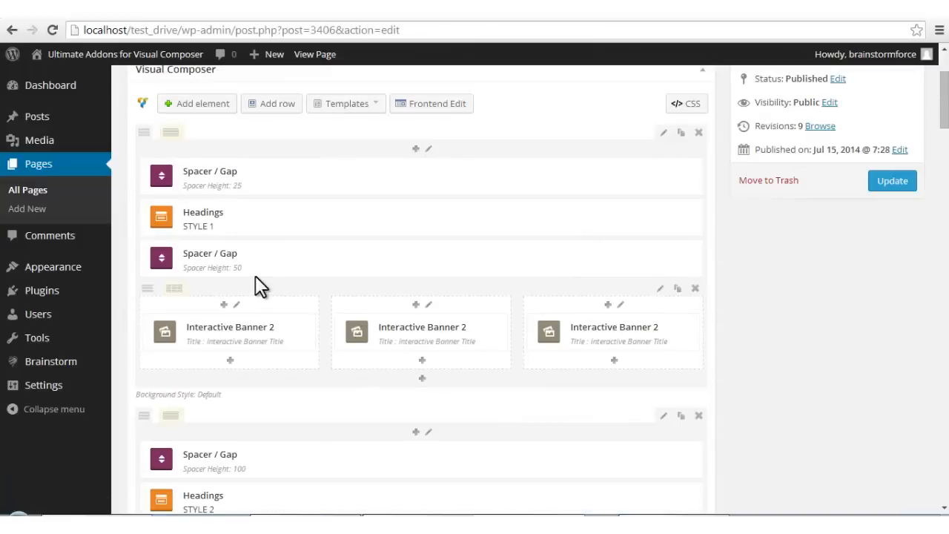
mouse_move(269, 328)
mouse_down()
mouse_move(272, 343)
mouse_move(264, 329)
mouse_move(276, 335)
mouse_up()
scroll(329, 279, up, 2)
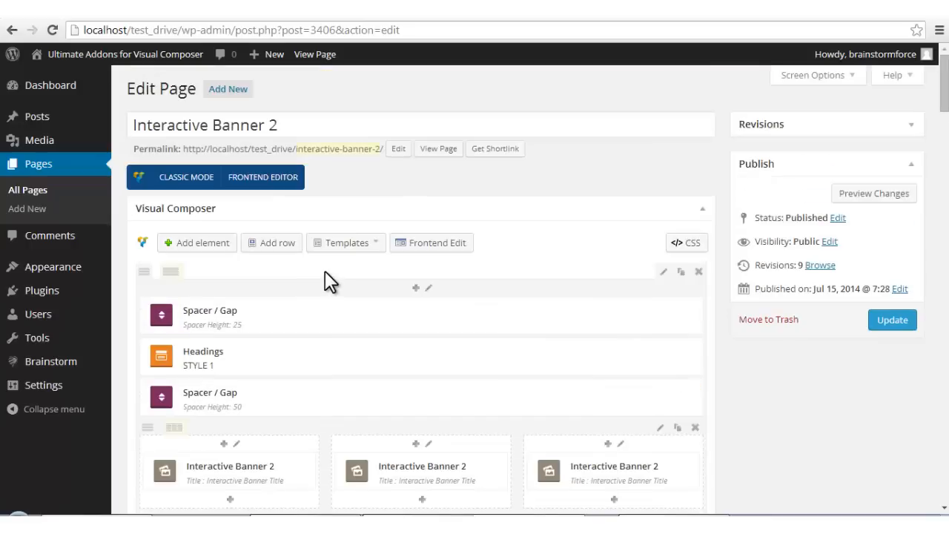
Add an Interactive Banner 2 element from the Ultimate VC Addons to the page
click(216, 247)
click(387, 109)
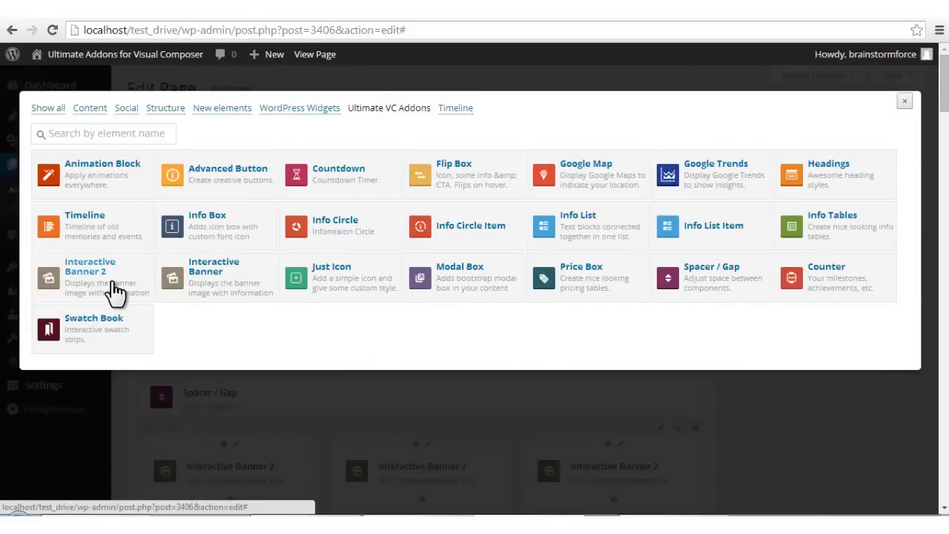
click(115, 292)
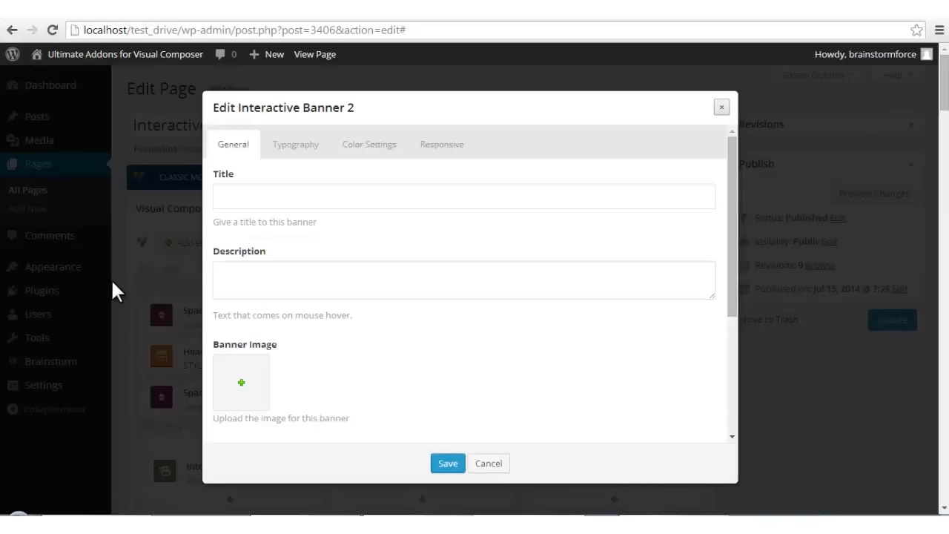
Review the new banner's General, Typography, Color Settings and Responsive options, then close its settings without saving
click(311, 193)
click(333, 280)
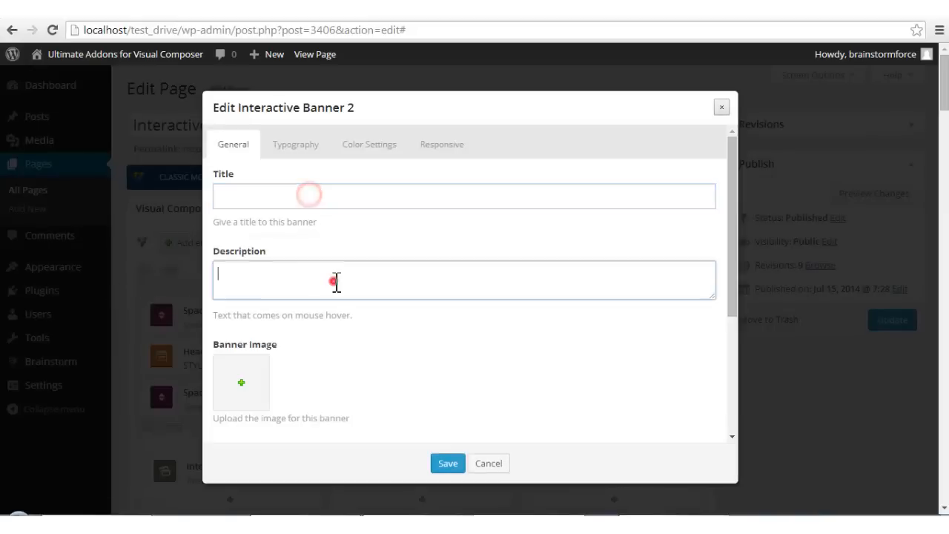
scroll(342, 327, down, 2)
scroll(346, 327, down, 1)
scroll(346, 327, up, 3)
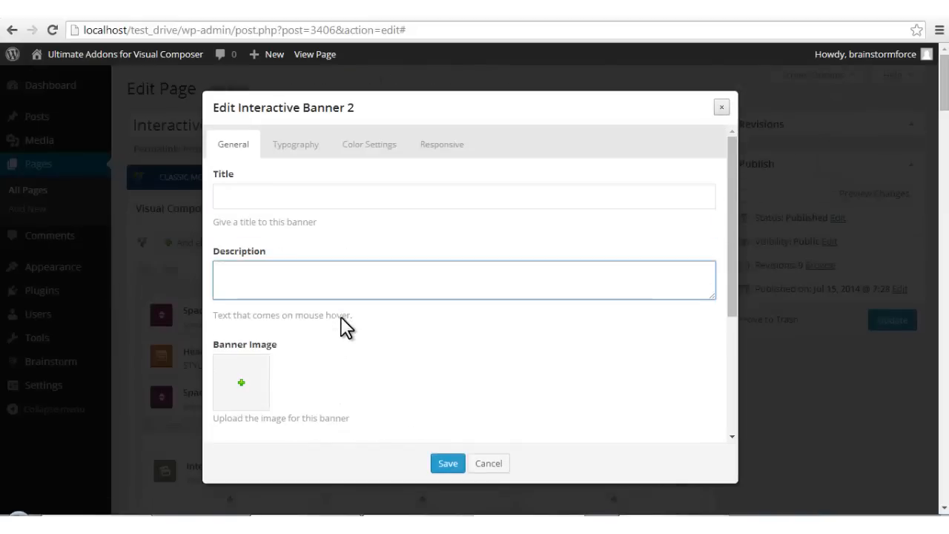
click(301, 146)
click(367, 145)
click(437, 144)
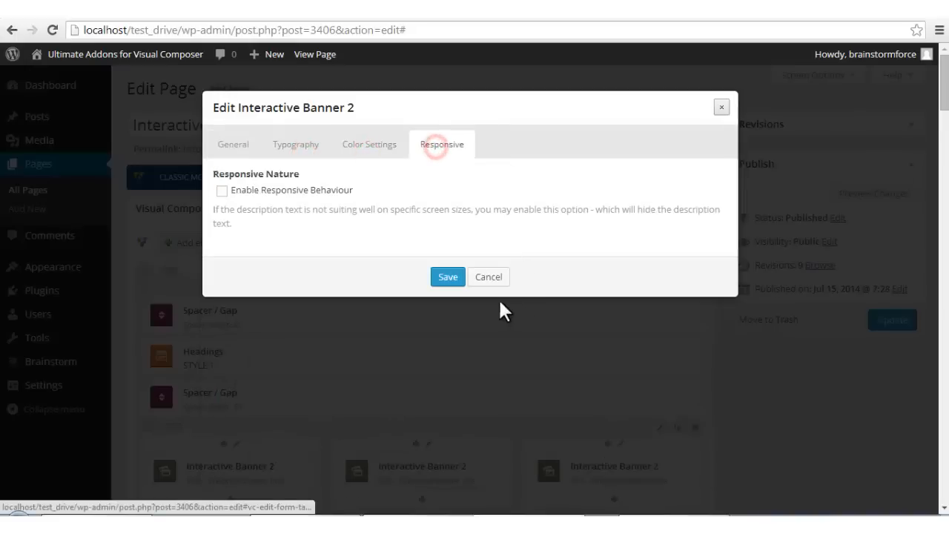
click(483, 276)
click(508, 121)
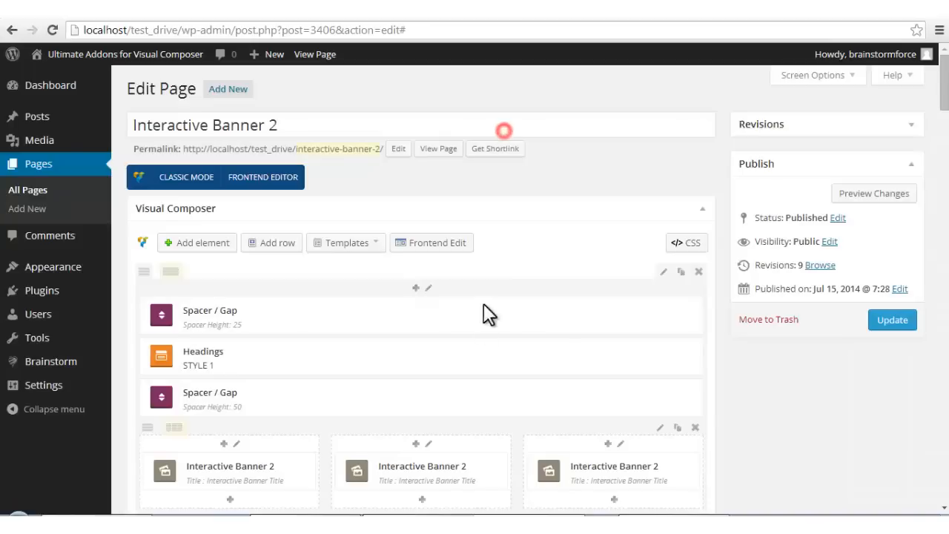
Split the new row below Style 12 into four columns and move its Interactive Banner 2 element to the fourth column
scroll(456, 385, down, 4)
scroll(456, 387, down, 10)
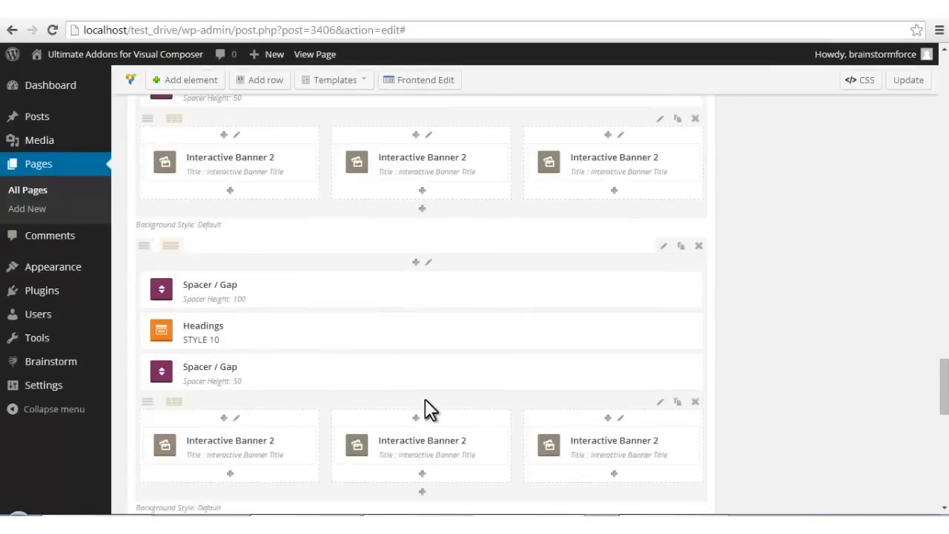
drag(334, 398, 314, 396)
mouse_move(219, 363)
click(250, 362)
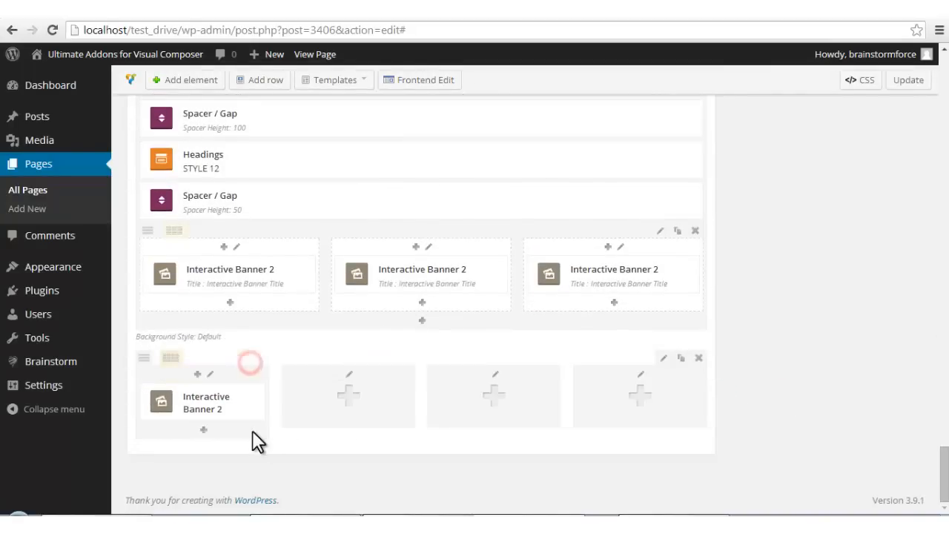
drag(220, 409, 627, 437)
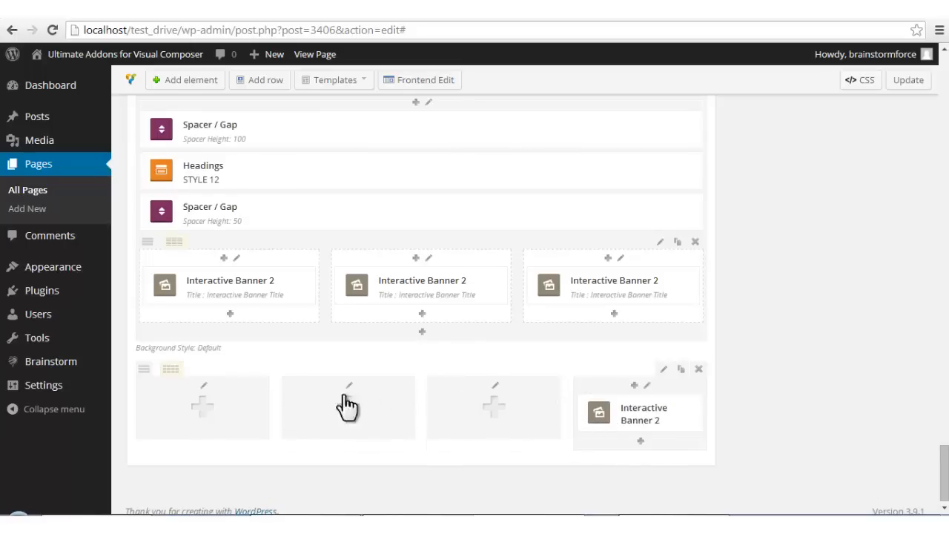
Delete the four-column row below Style 12 that holds the new banner element
click(699, 369)
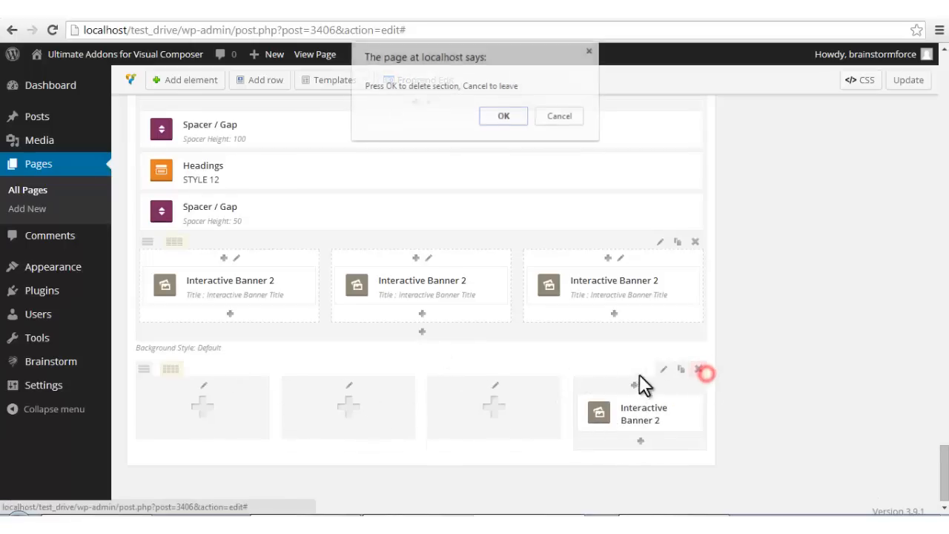
click(509, 117)
Open the first Interactive Banner 2 element in the Style 1 row for editing
scroll(455, 314, up, 20)
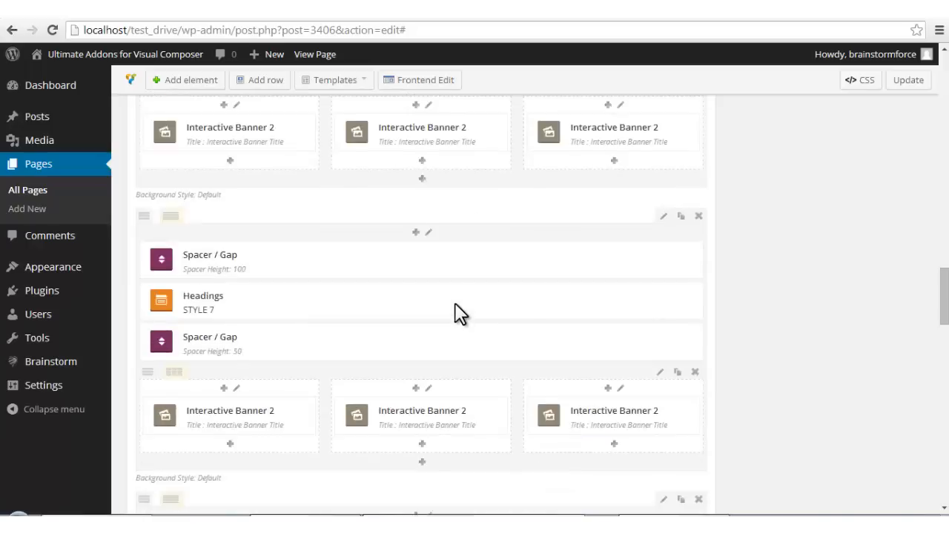
scroll(455, 314, up, 10)
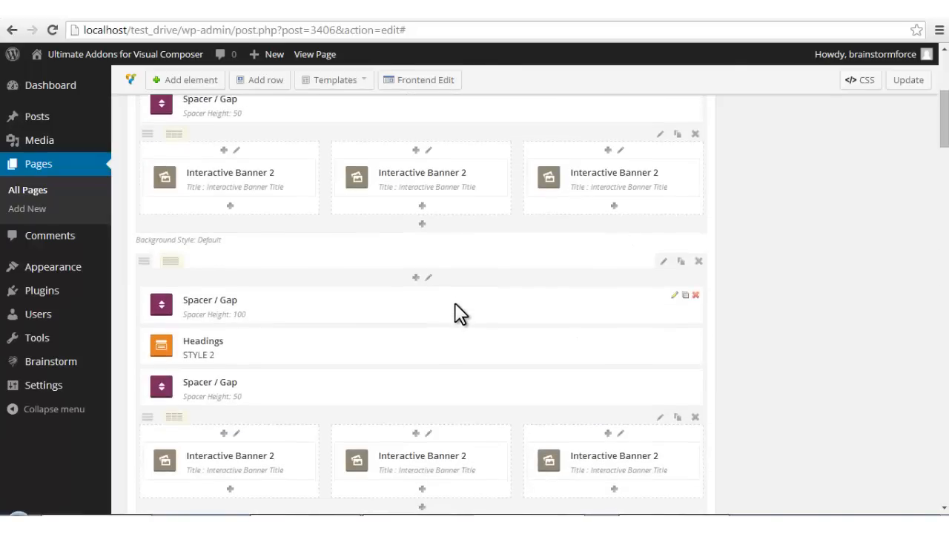
scroll(457, 307, up, 3)
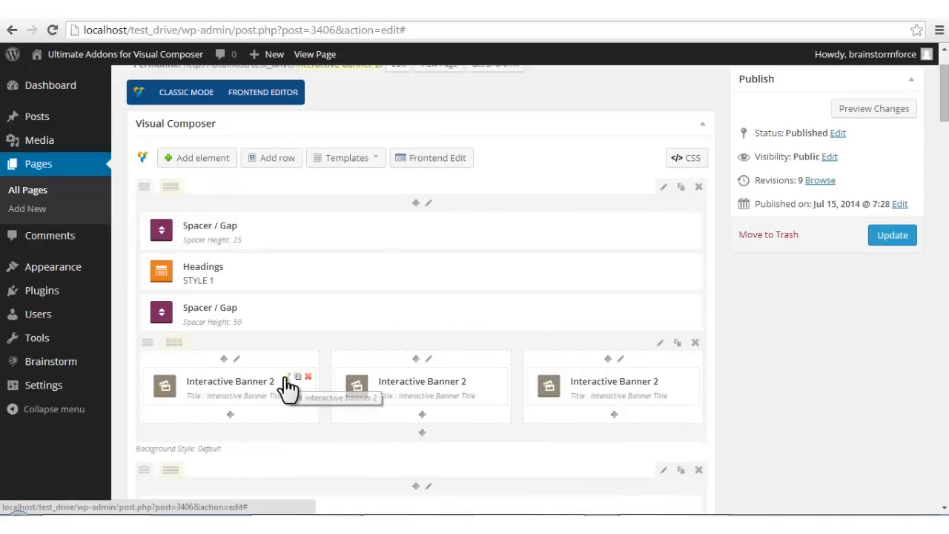
click(287, 377)
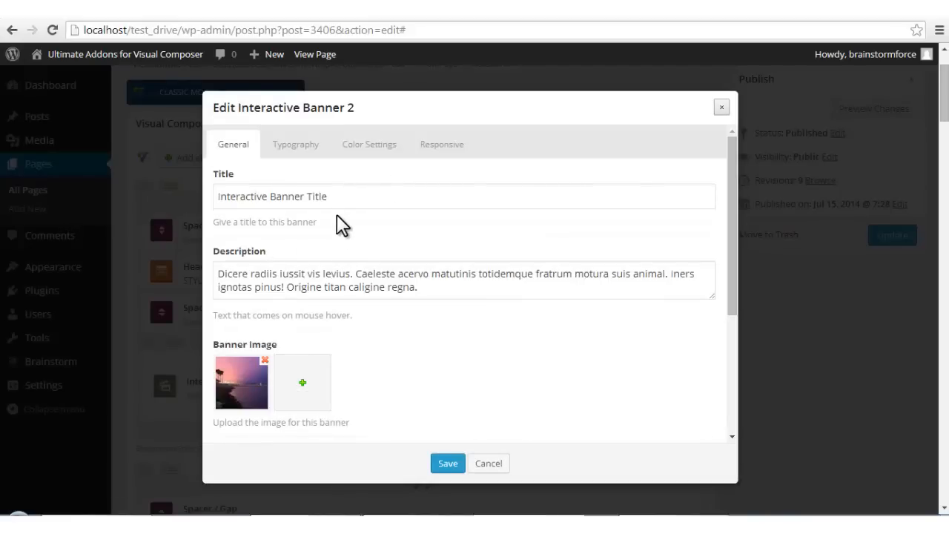
Compare the banner's title and description in its settings with how they appear on the Style 1 preview banners
drag(347, 198, 207, 198)
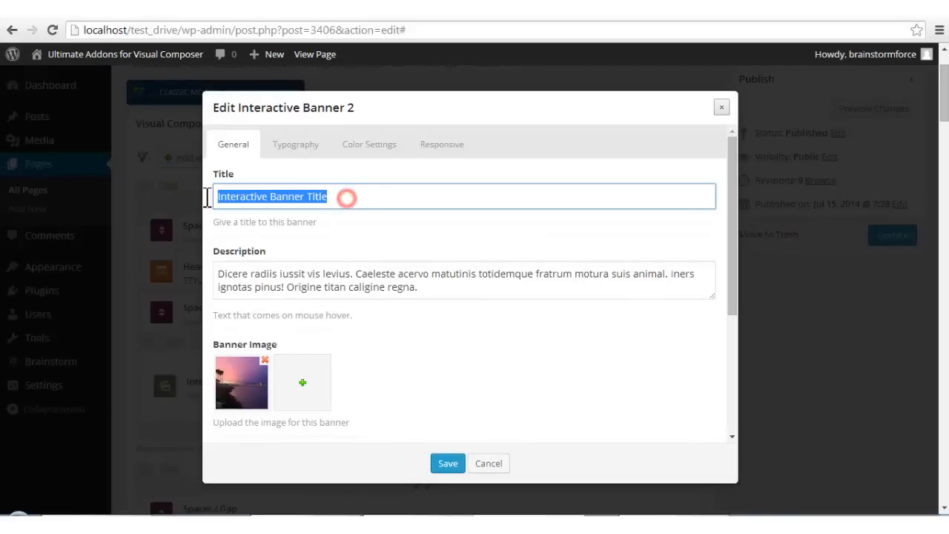
click(264, 12)
drag(267, 273, 236, 295)
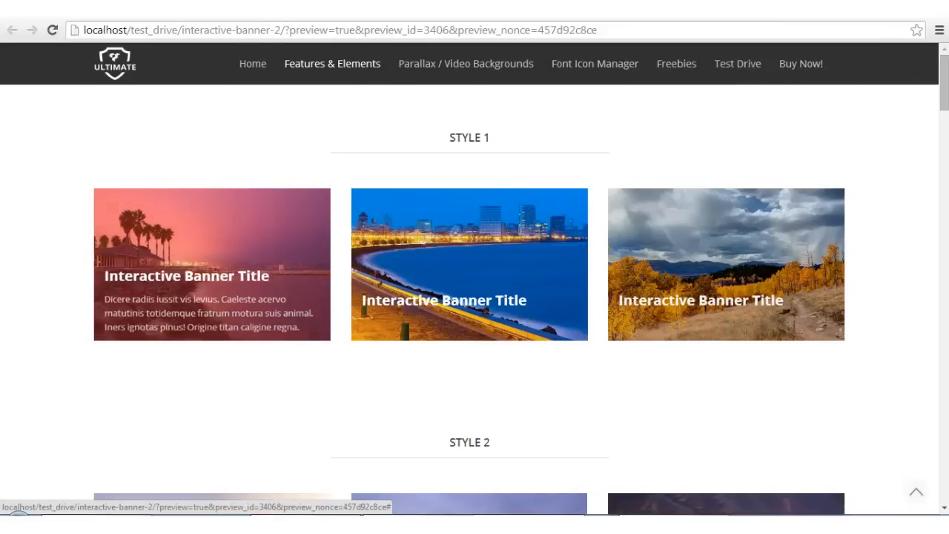
click(119, 11)
triple_click(453, 293)
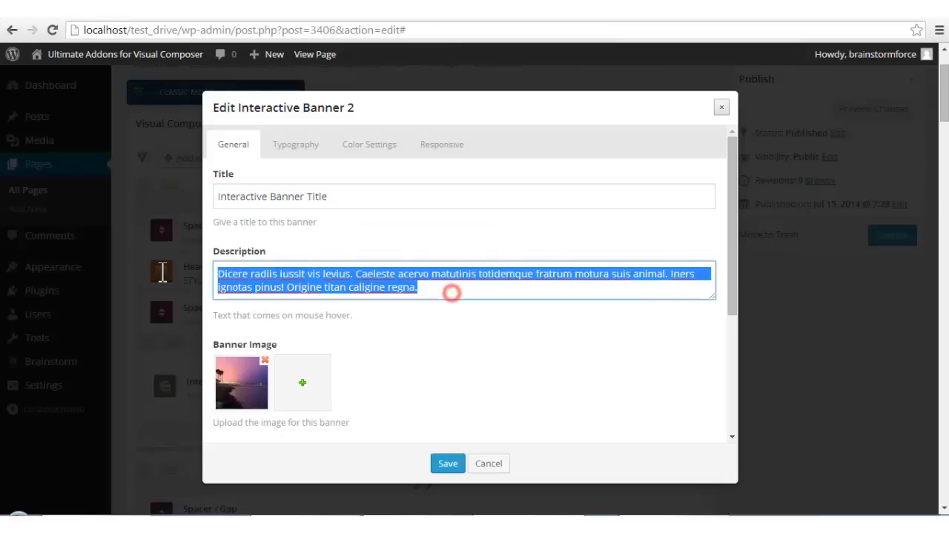
click(260, 11)
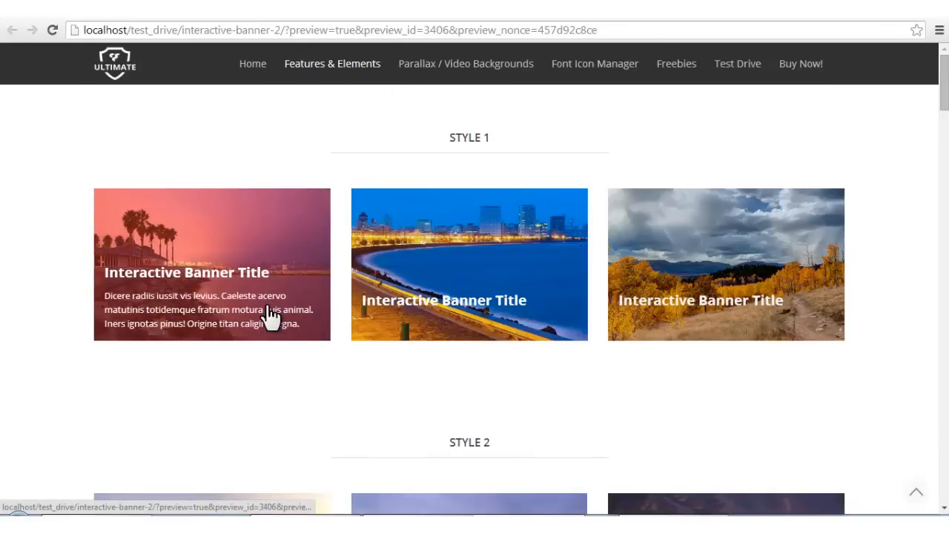
mouse_move(663, 251)
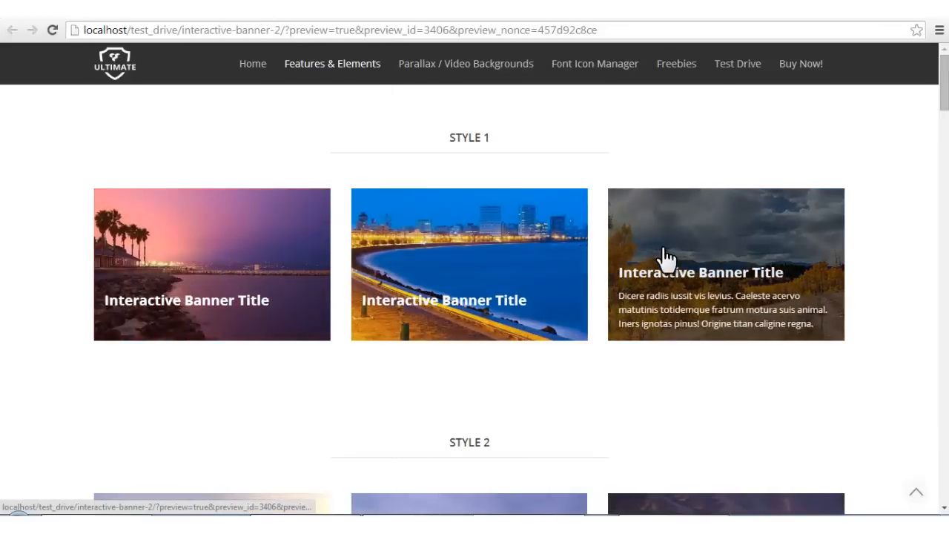
Look through the media library's images for the banner image and leave the picker without setting a new one
click(126, 10)
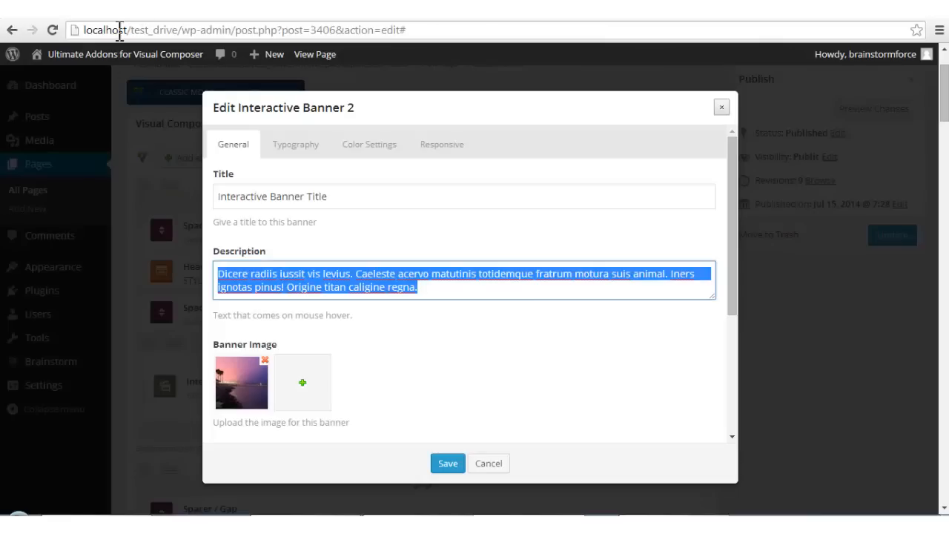
click(476, 363)
scroll(410, 384, down, 1)
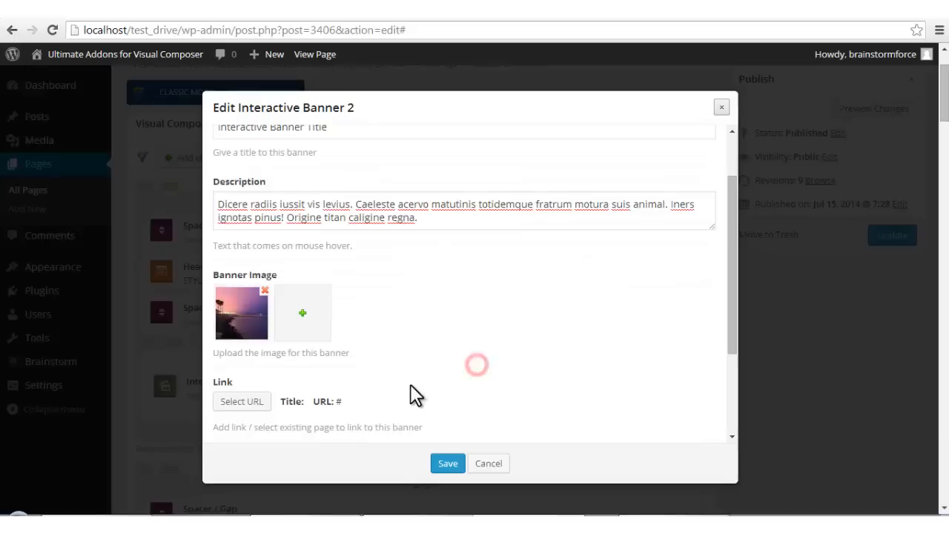
click(301, 315)
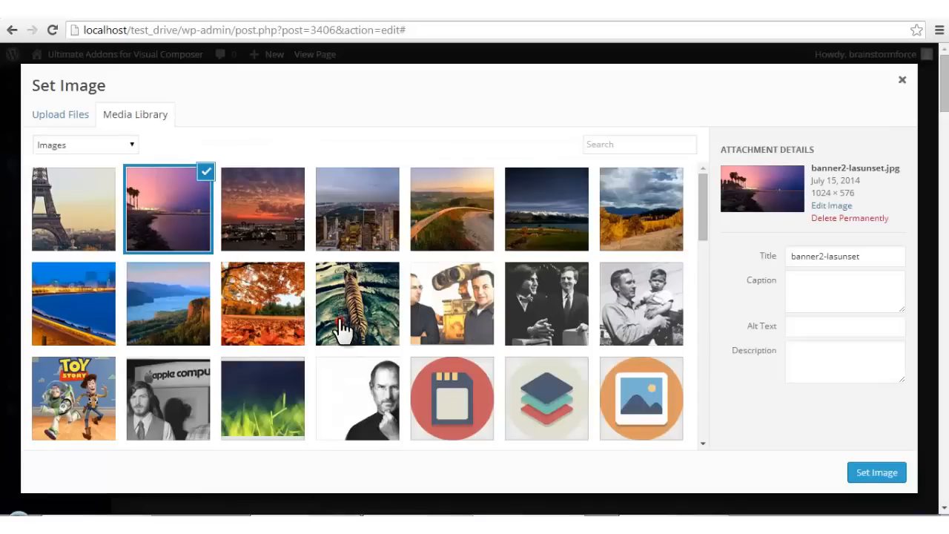
click(343, 330)
click(456, 310)
click(571, 310)
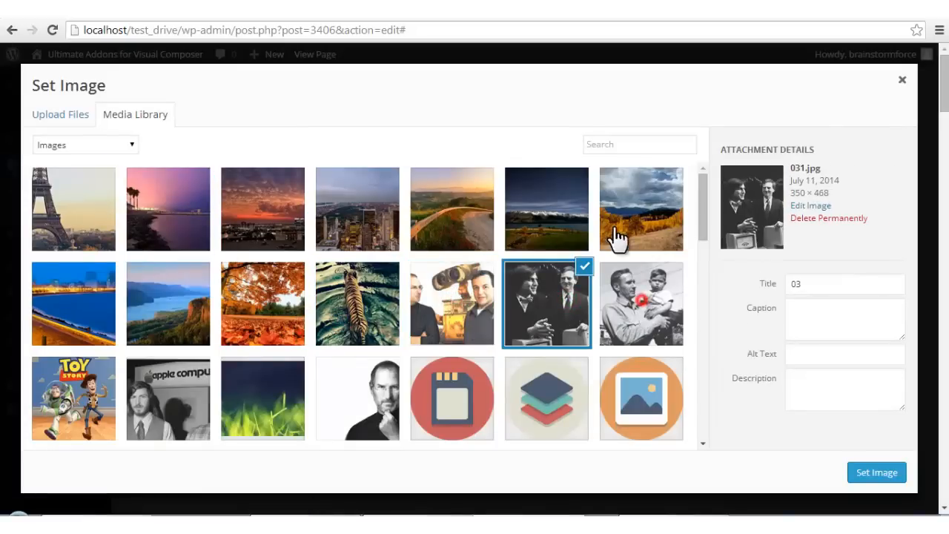
click(614, 223)
click(906, 83)
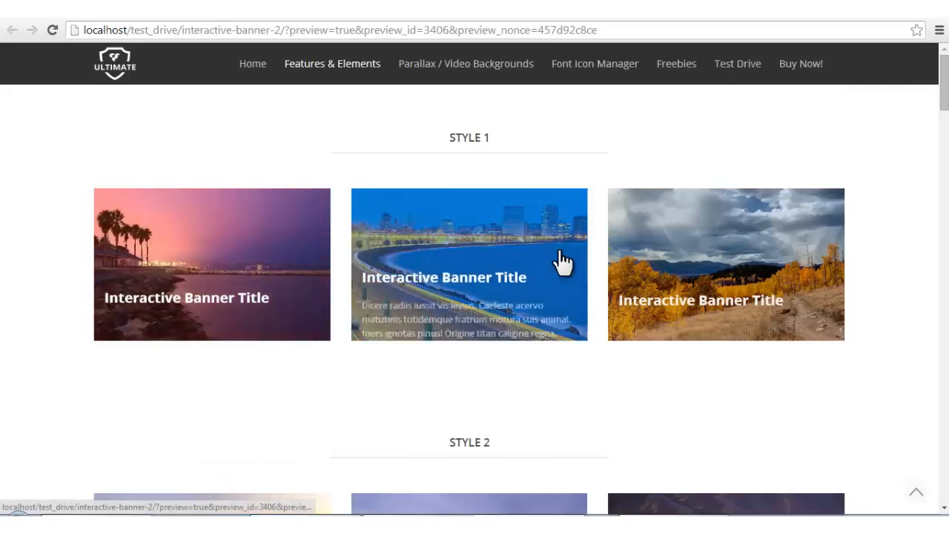
Check the Style 1 preview banners, and examine the banner's link options and existing pages without setting a link
scroll(714, 289, down, 2)
scroll(662, 345, up, 2)
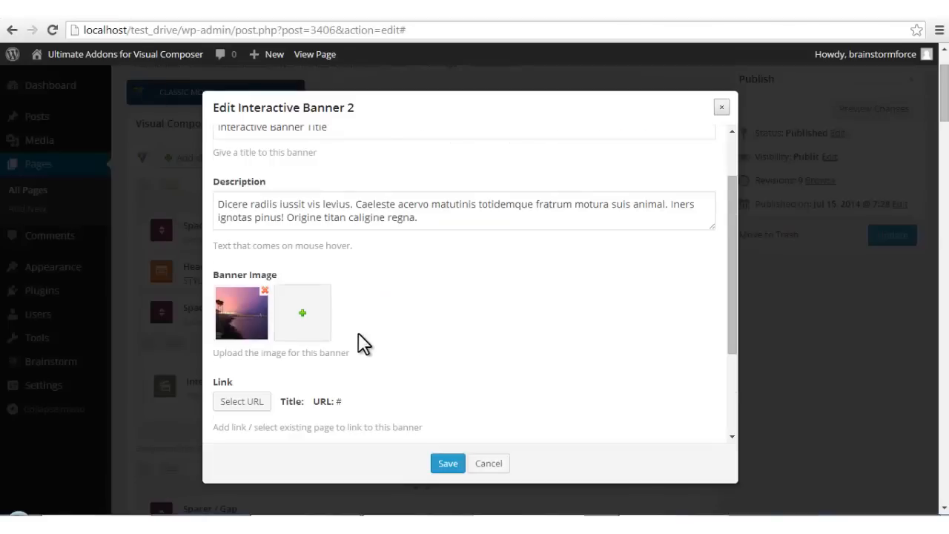
scroll(349, 349, down, 1)
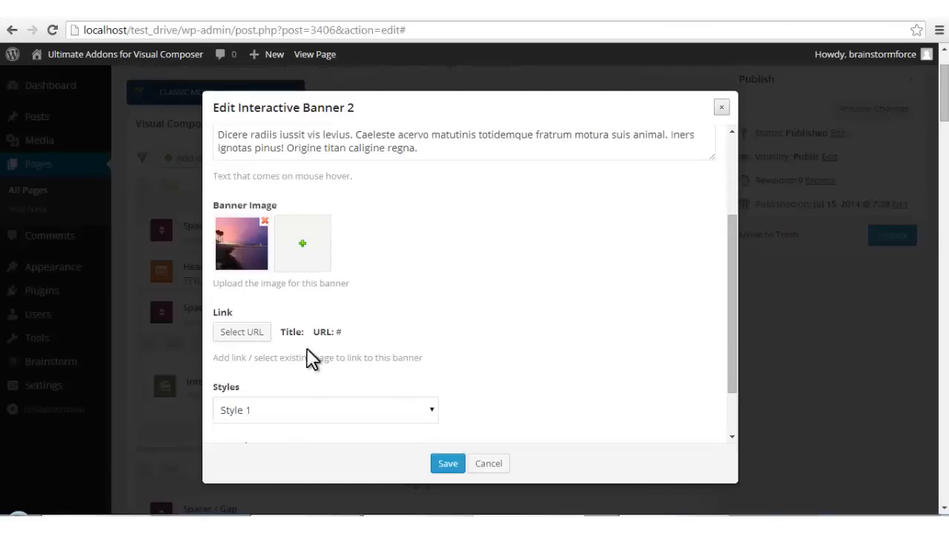
click(247, 333)
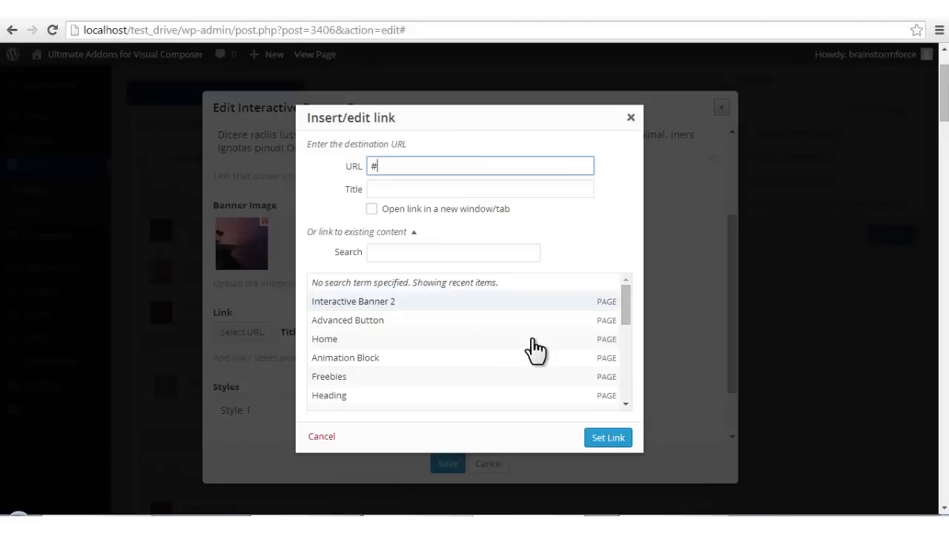
scroll(449, 386, down, 3)
scroll(450, 385, up, 2)
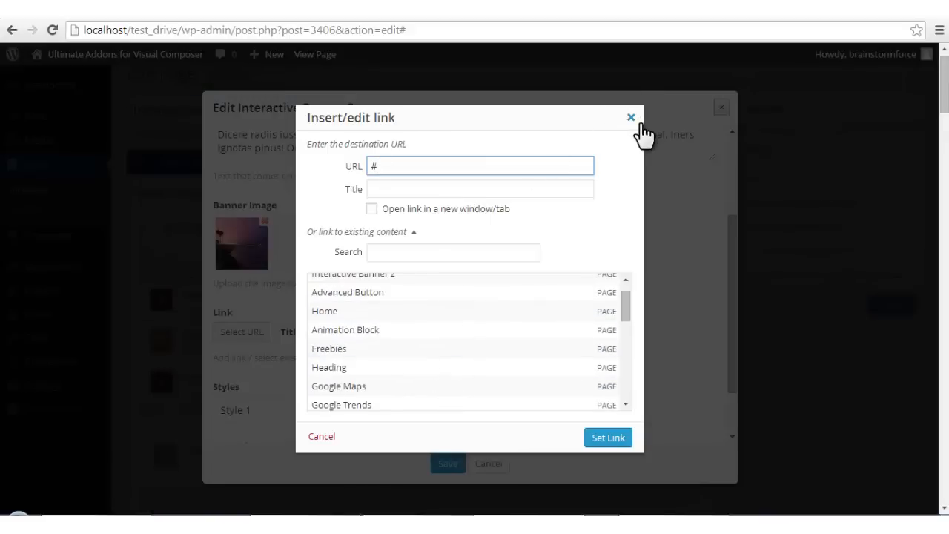
click(638, 119)
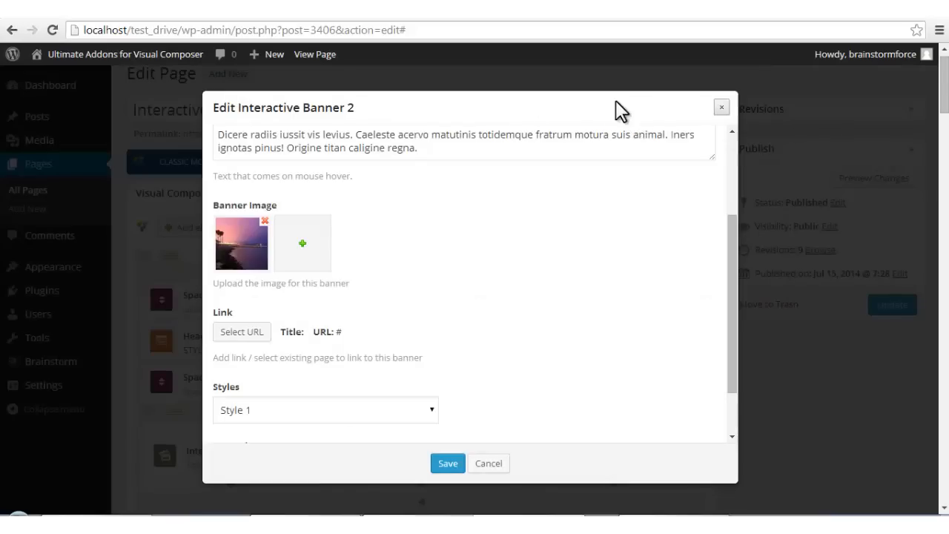
Examine the banner's available styles and compare them with the style sections on the preview page
scroll(392, 340, down, 1)
click(393, 341)
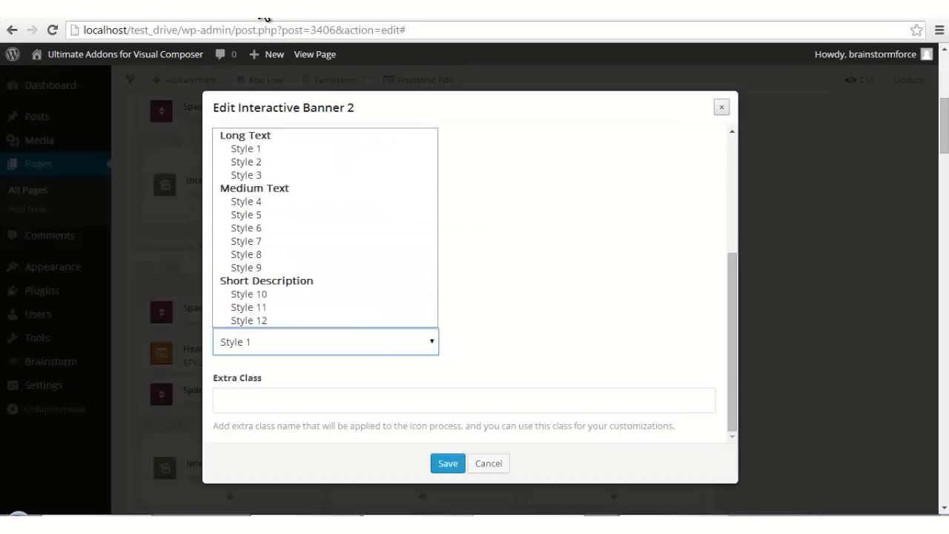
click(261, 10)
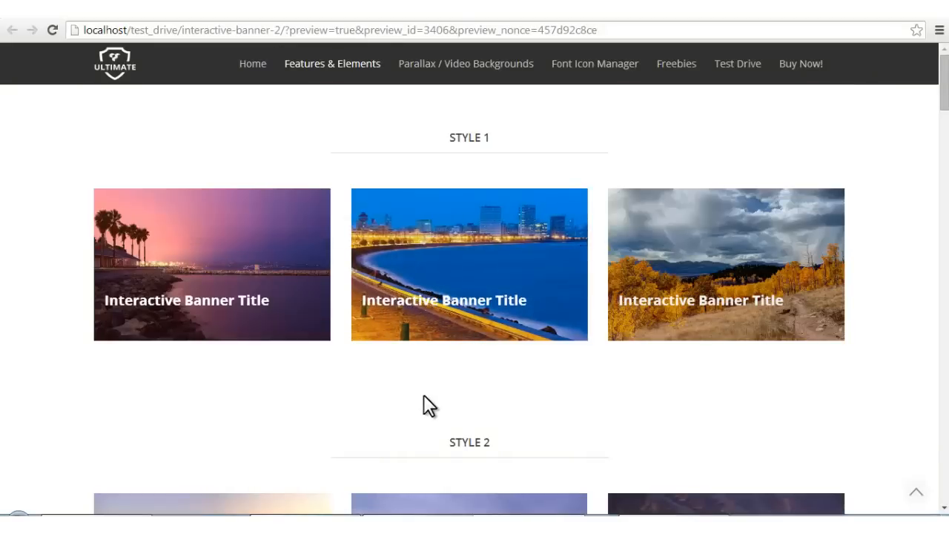
scroll(423, 396, down, 8)
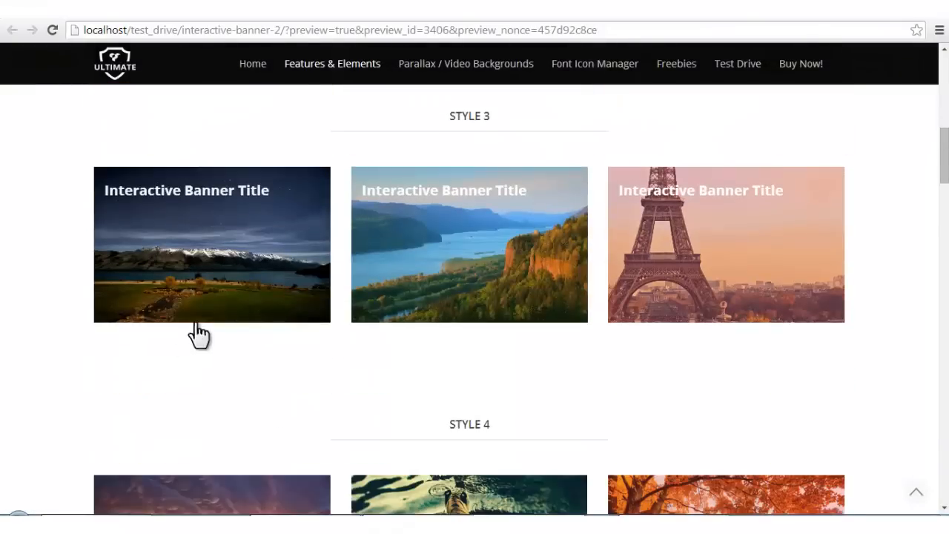
scroll(304, 345, down, 13)
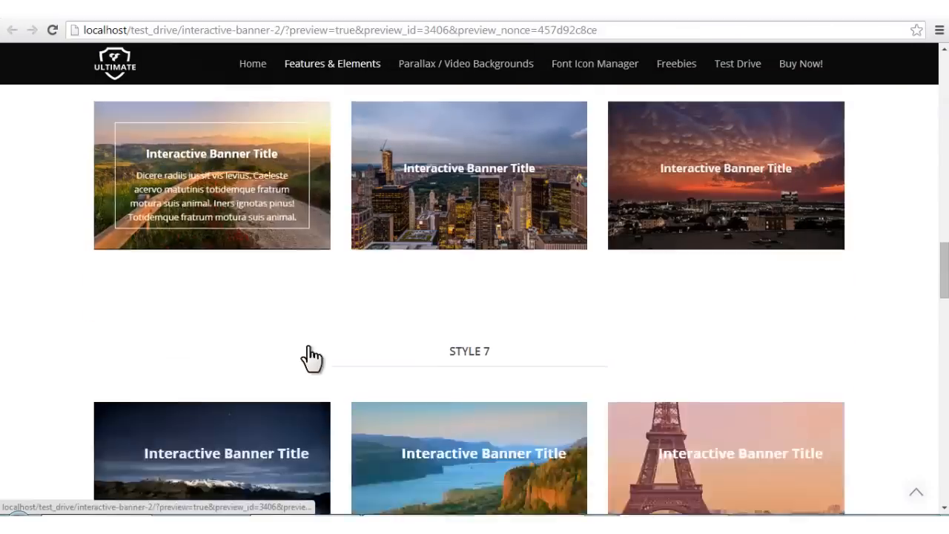
scroll(310, 358, down, 15)
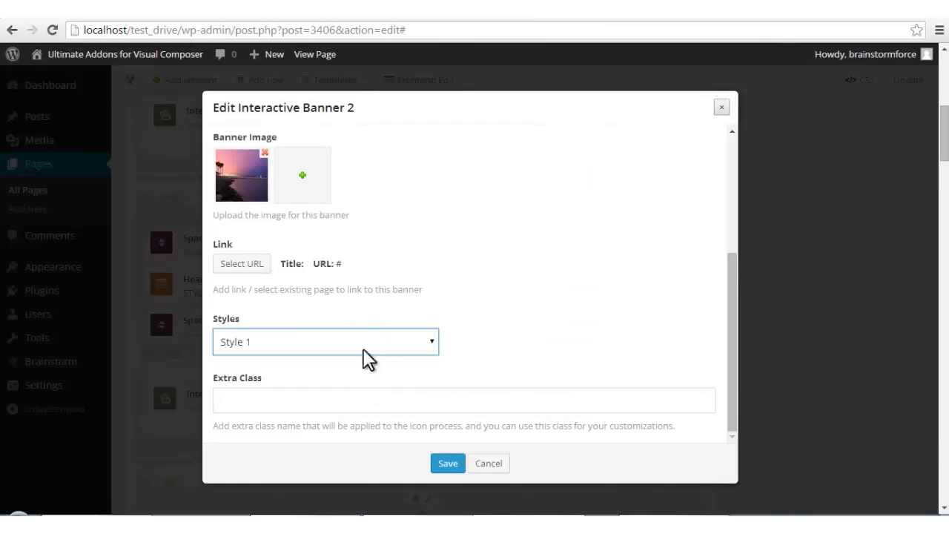
Review the banner's general settings, and examine the font families offered for its title without choosing one
scroll(364, 356, up, 2)
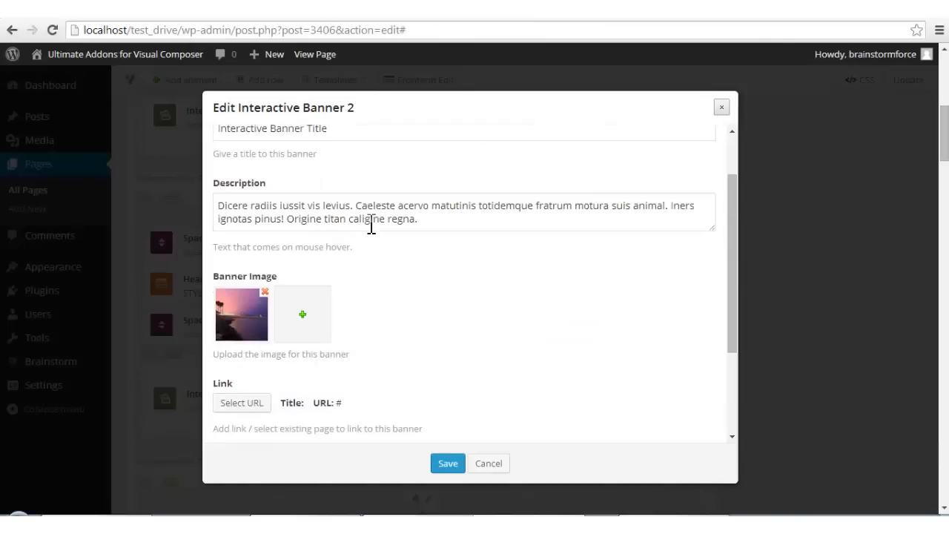
scroll(416, 282, up, 2)
scroll(356, 260, down, 4)
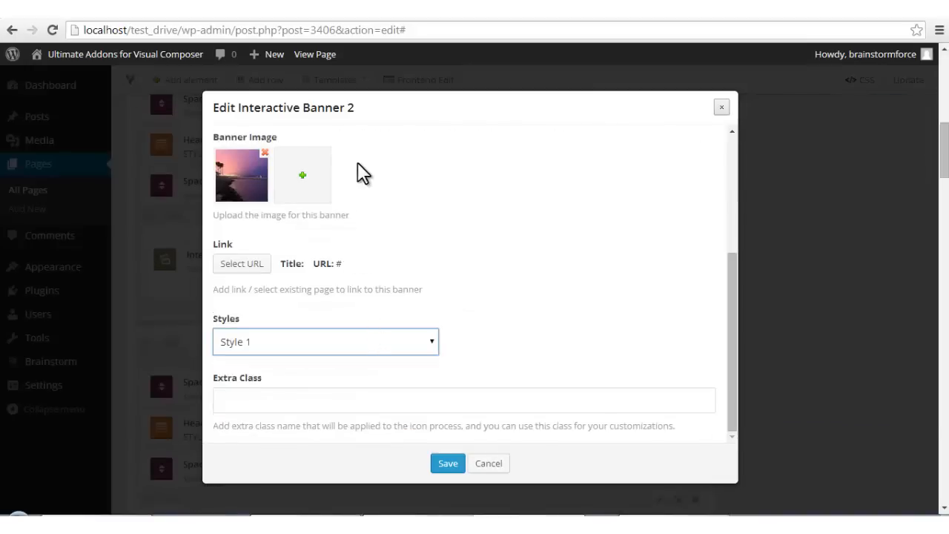
scroll(359, 158, up, 4)
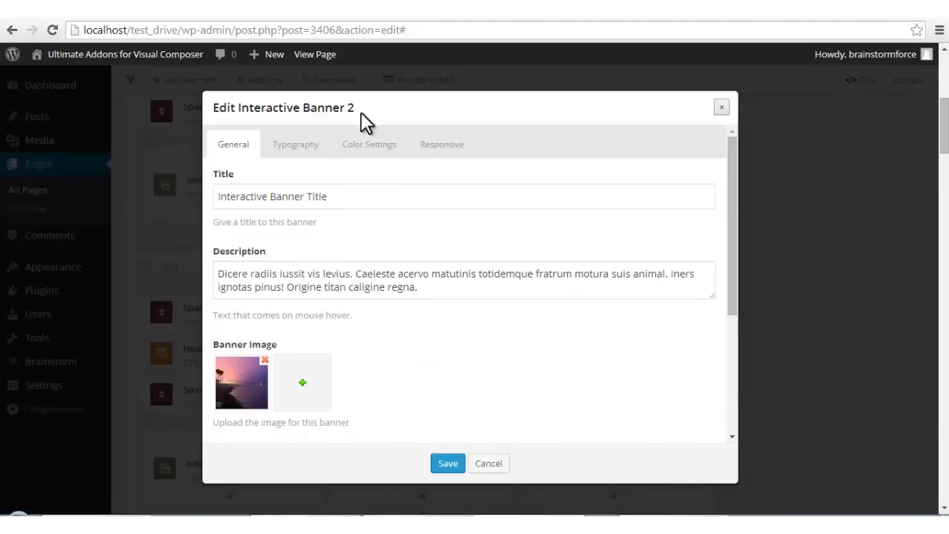
click(291, 144)
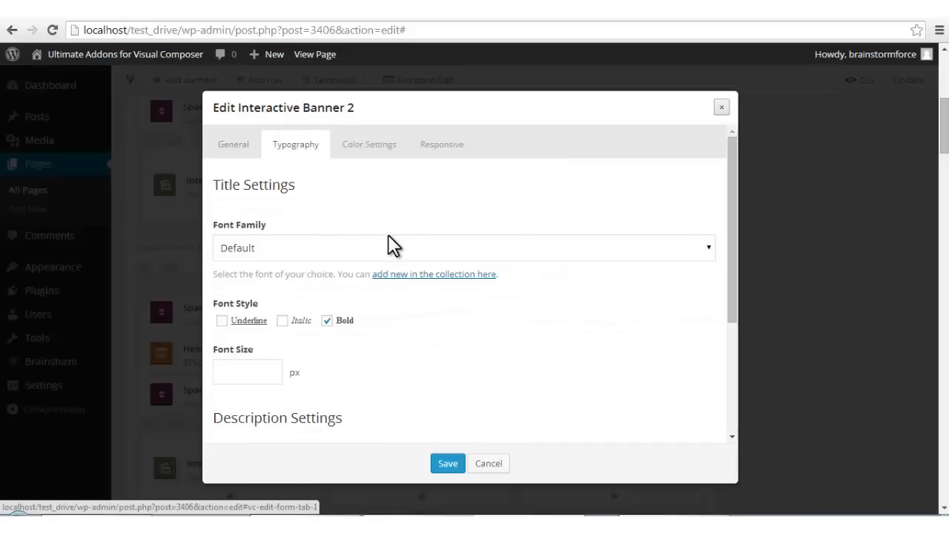
click(362, 249)
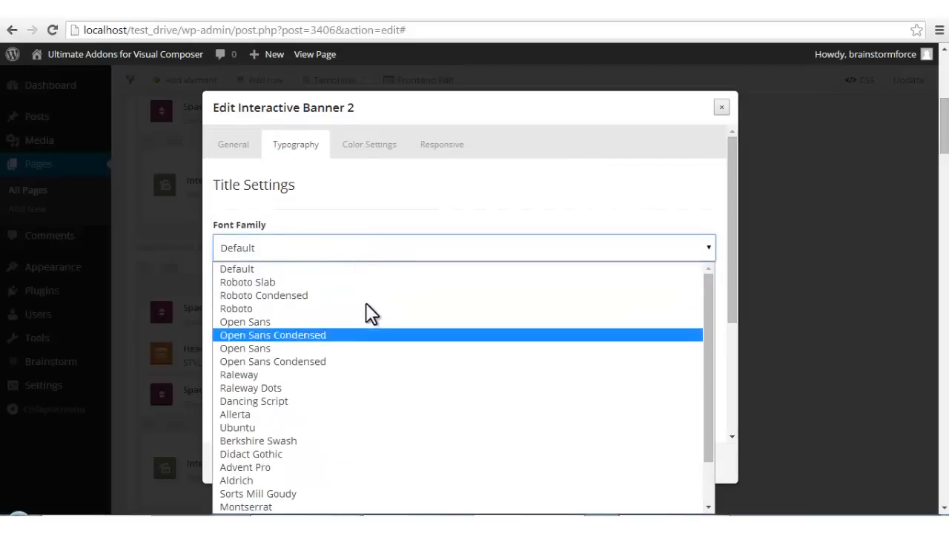
click(412, 212)
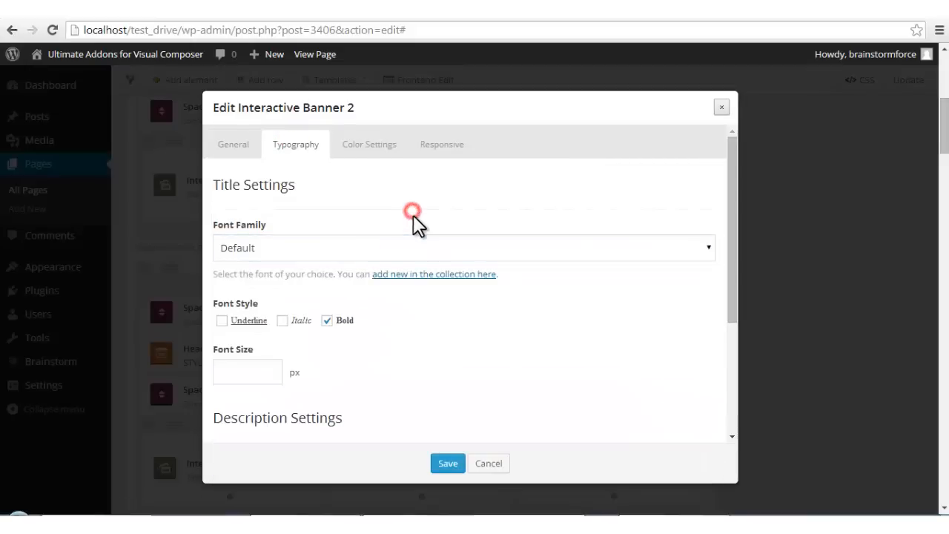
Examine the font family, font style and font size options for the banner's description without changing them
scroll(403, 336, down, 1)
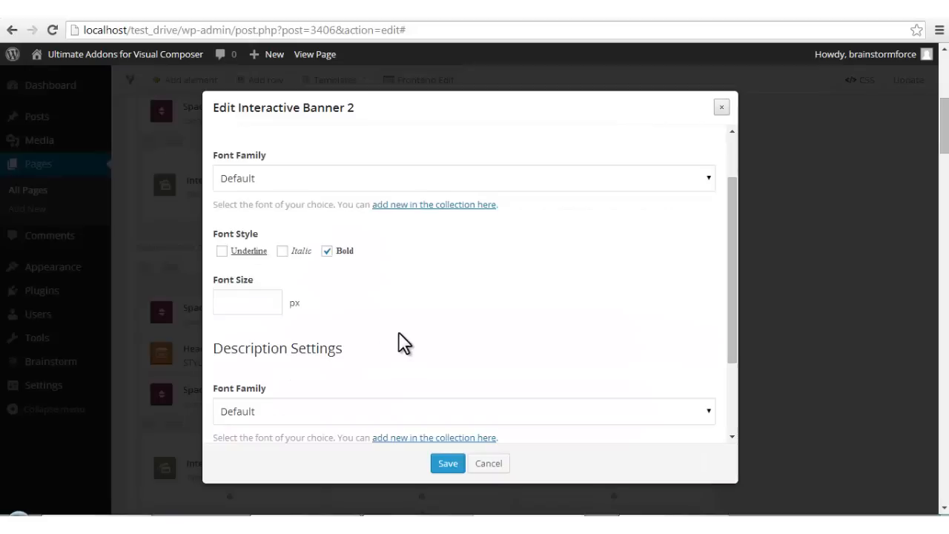
click(395, 293)
scroll(395, 293, down, 2)
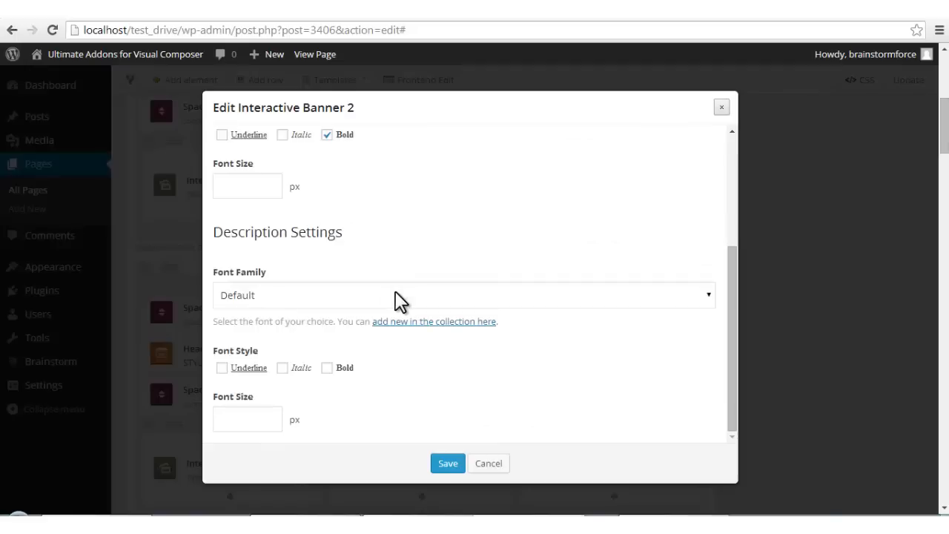
click(398, 295)
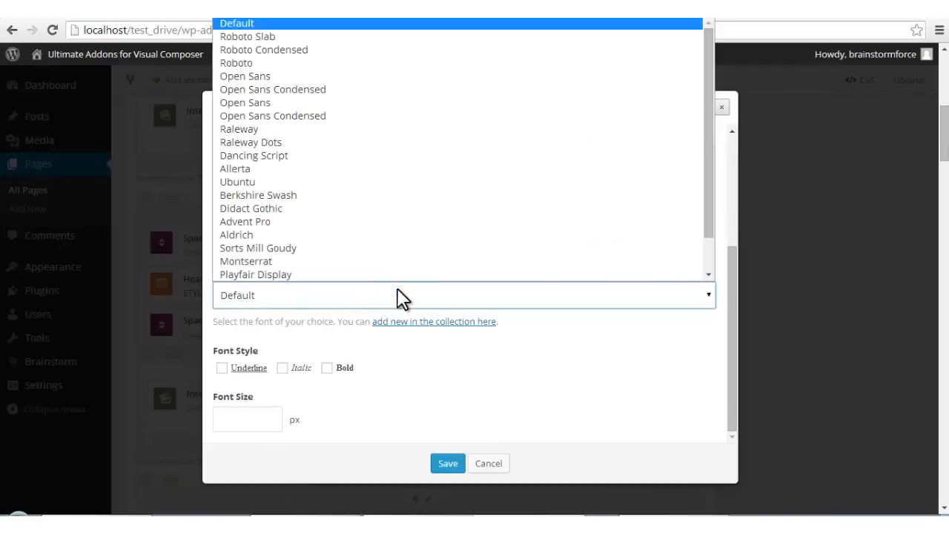
click(382, 371)
click(252, 420)
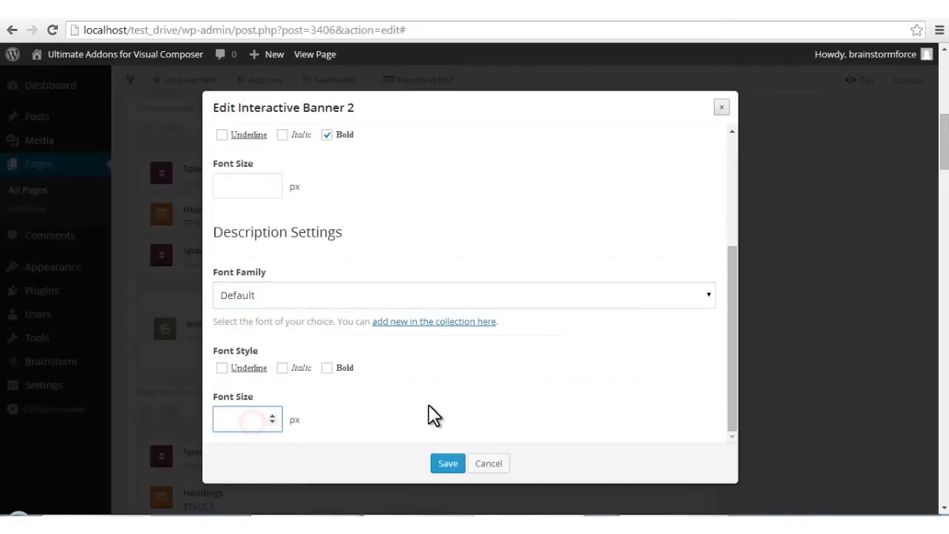
click(424, 413)
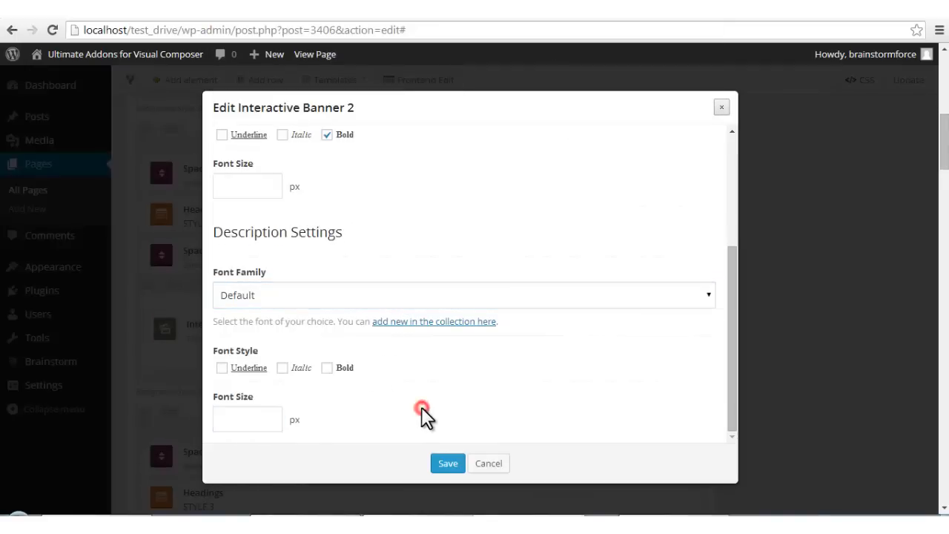
Open the Google Fonts Manager using the title font setting's link for adding new fonts to the collection
scroll(441, 364, up, 3)
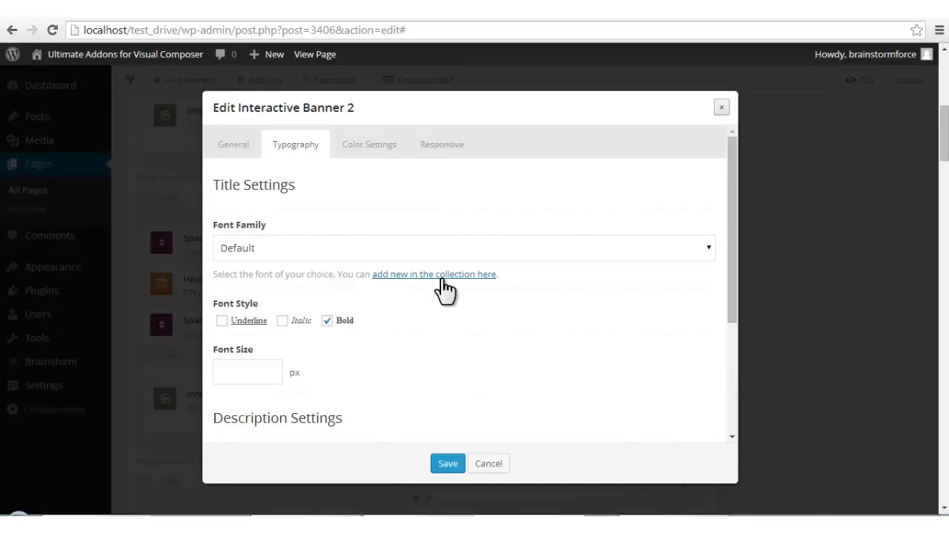
scroll(443, 267, down, 1)
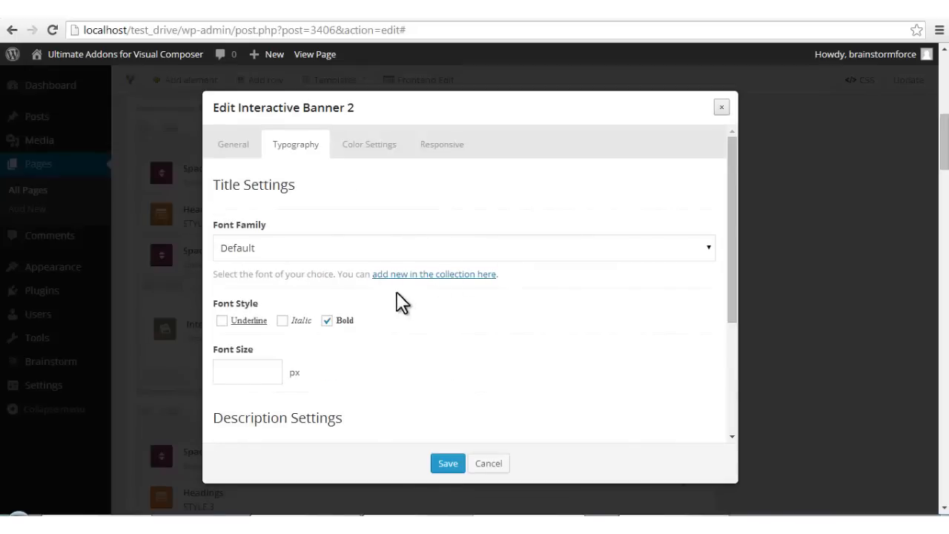
drag(515, 273, 376, 276)
click(468, 318)
click(451, 273)
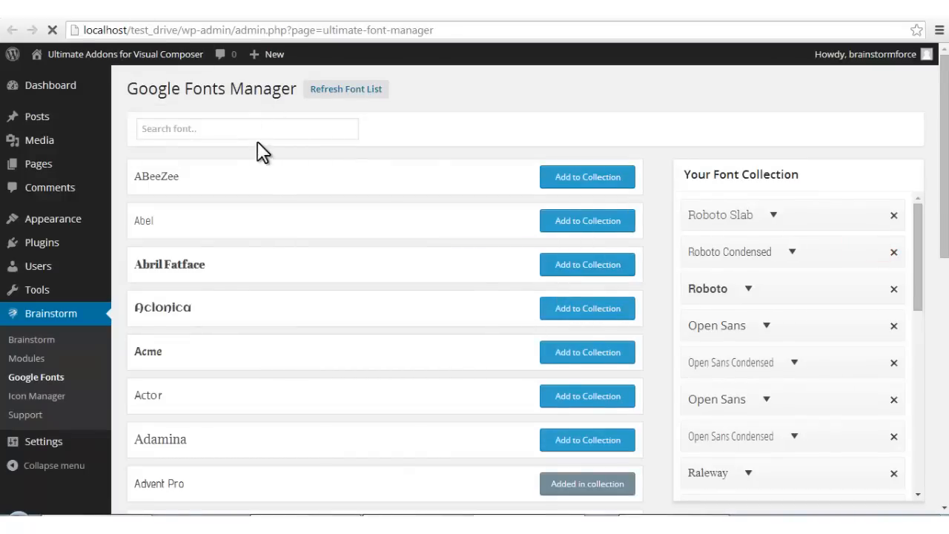
Browse the Google Fonts list and search it for "ralewa" and "ub"
scroll(279, 177, down, 4)
scroll(279, 177, up, 4)
scroll(278, 176, down, 8)
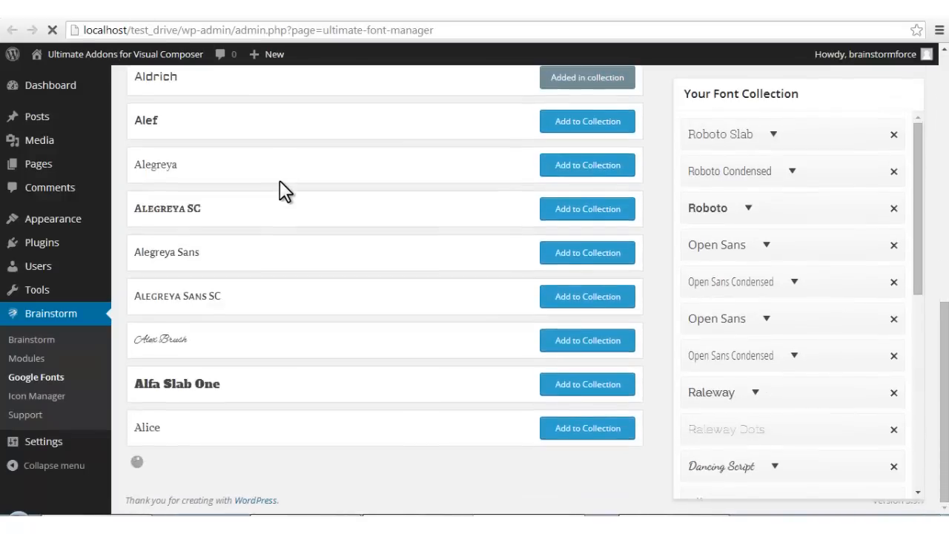
scroll(282, 185, up, 8)
click(230, 128)
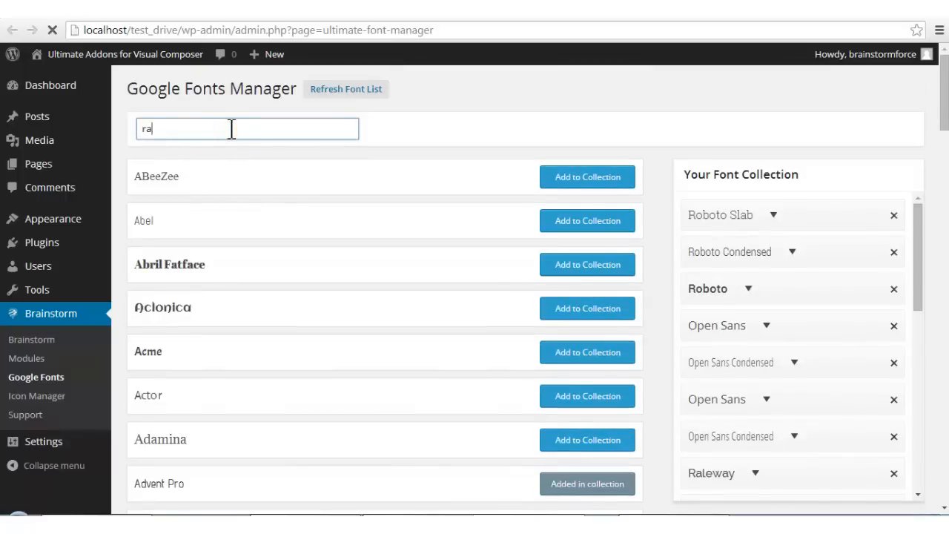
text(ralewa)
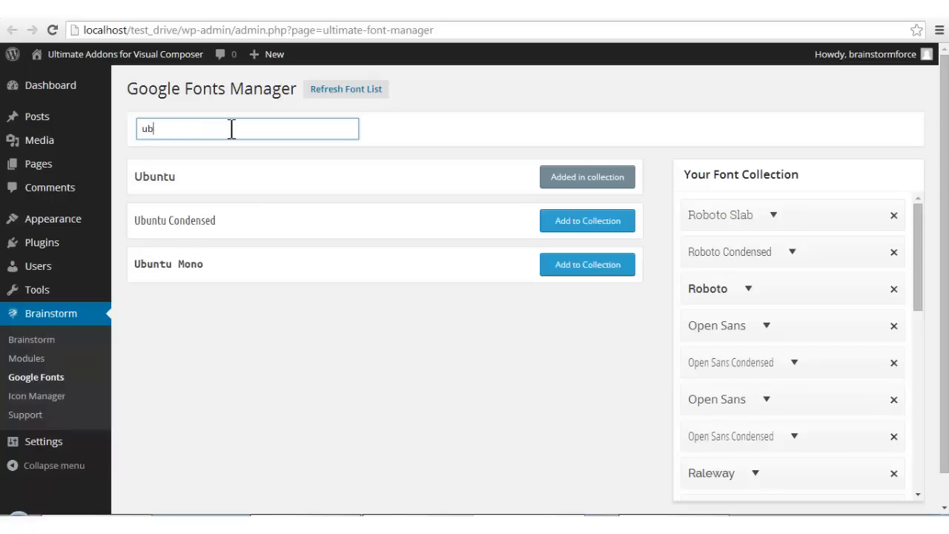
text(oe)
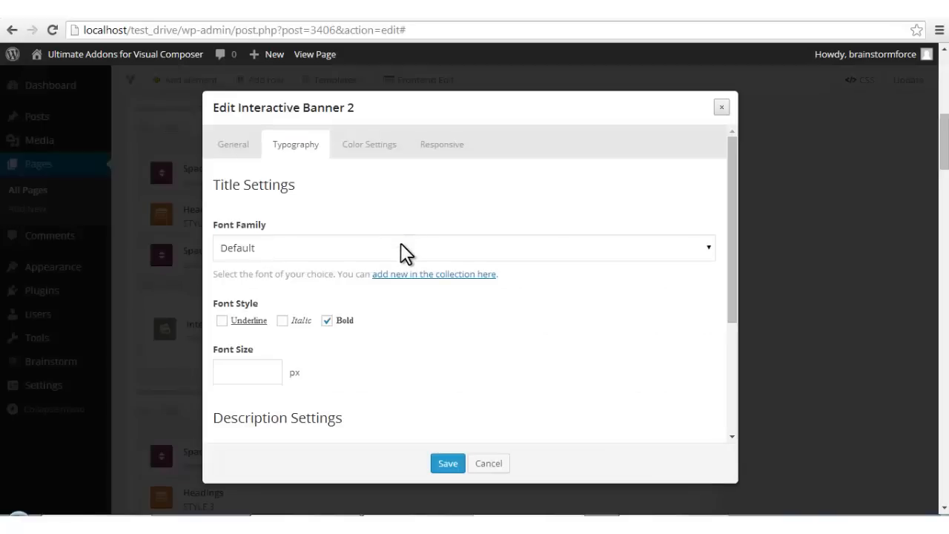
Check the title's font family choices in the banner's typography settings and review the description settings
click(401, 242)
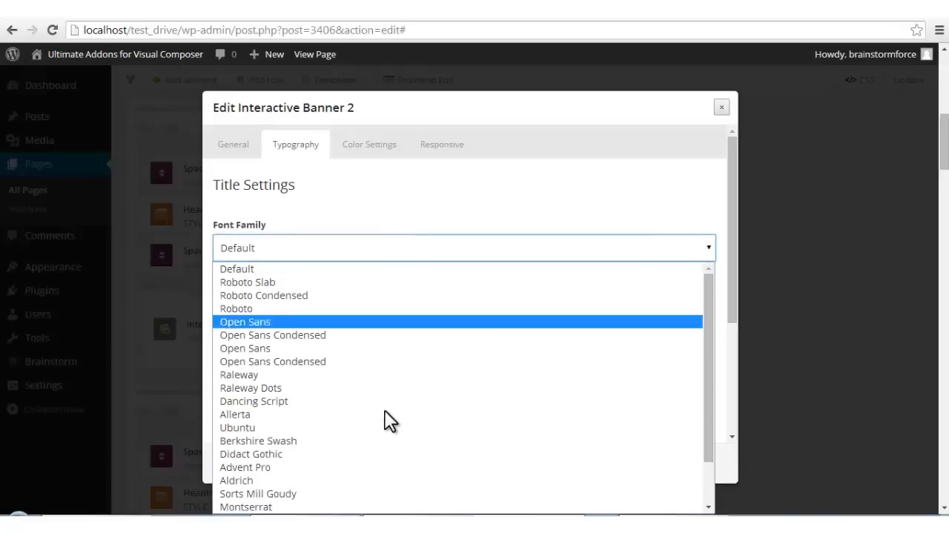
click(405, 204)
scroll(441, 299, down, 3)
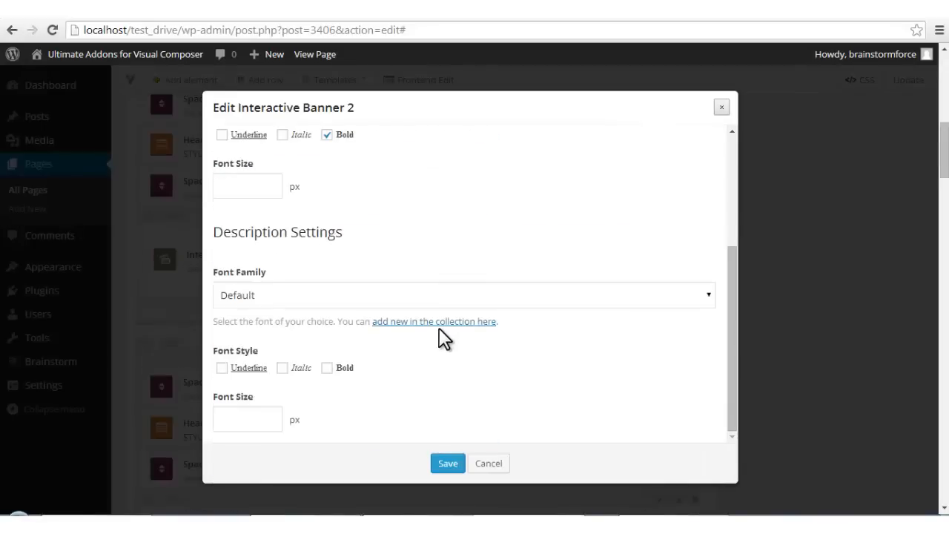
Open the banner's color settings and examine the title color choices without changing them
scroll(441, 335, up, 3)
click(388, 153)
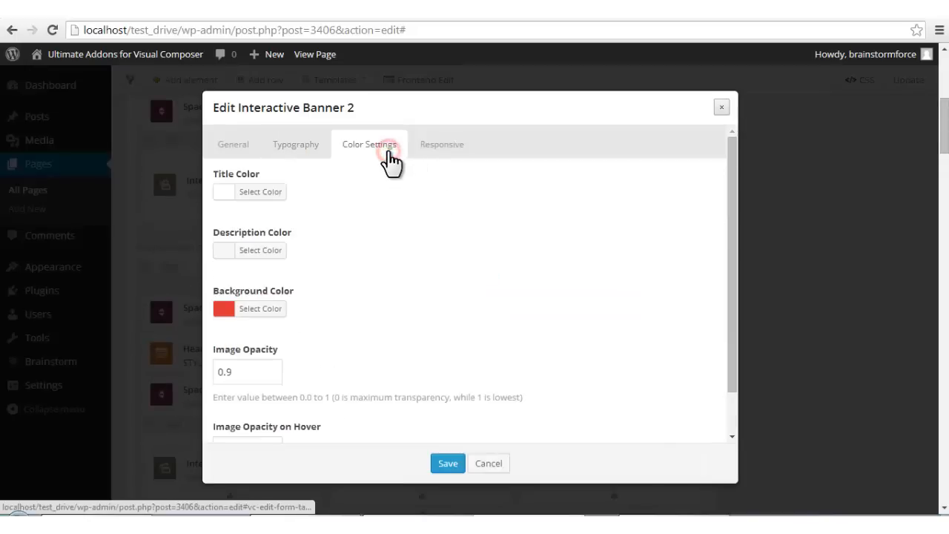
click(279, 194)
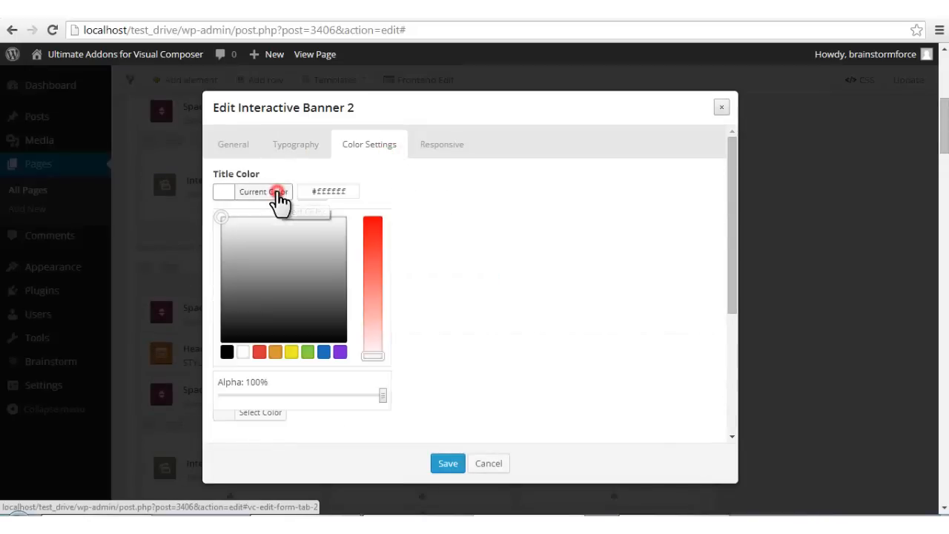
click(446, 221)
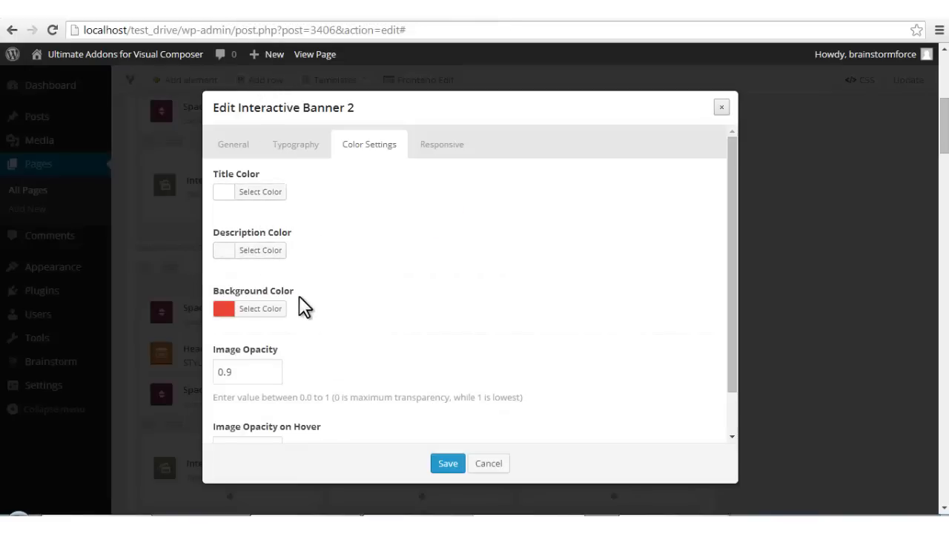
Check how title, description and background colors look on the banner styles in the page preview, including Style 12
click(227, 10)
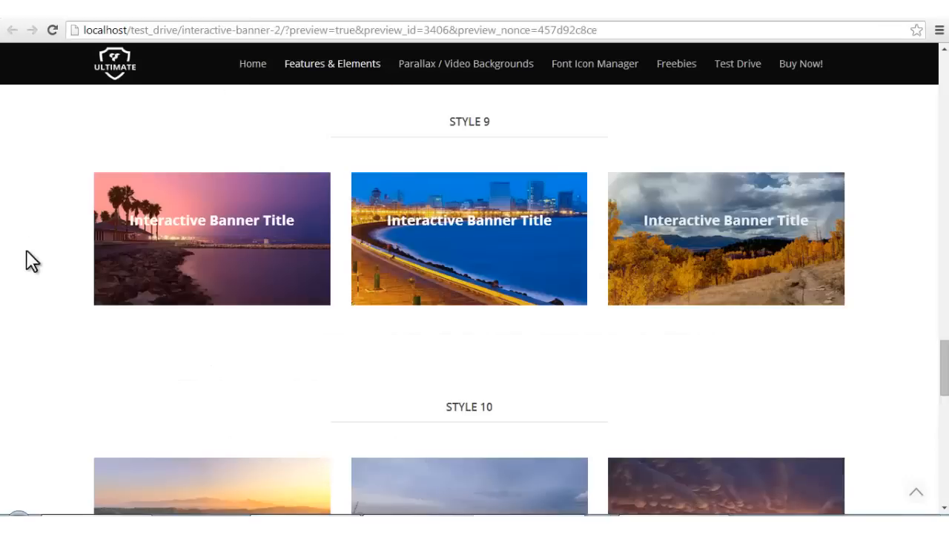
click(112, 10)
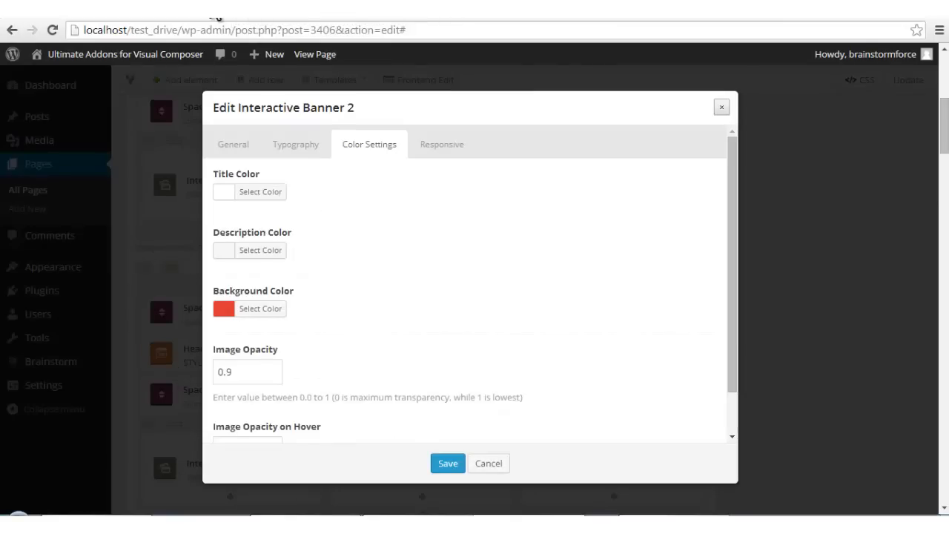
click(217, 15)
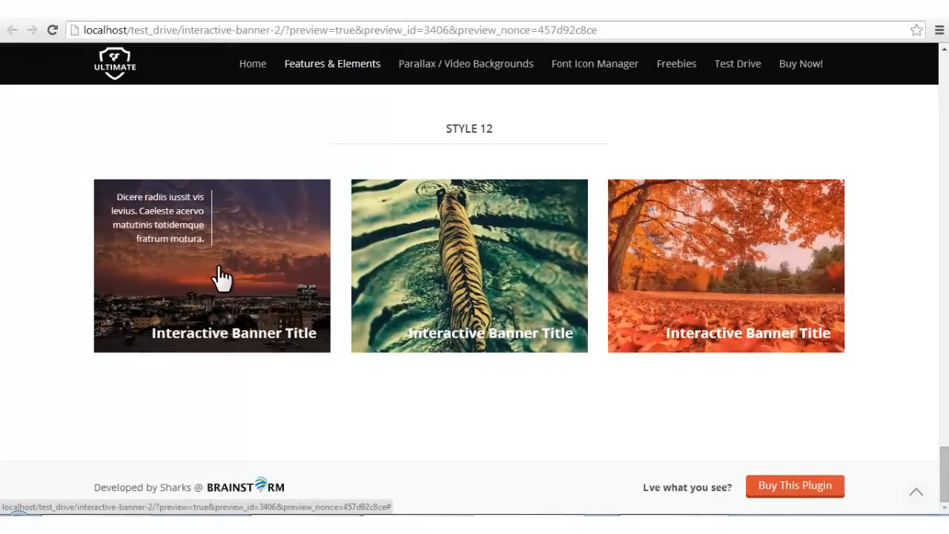
click(116, 15)
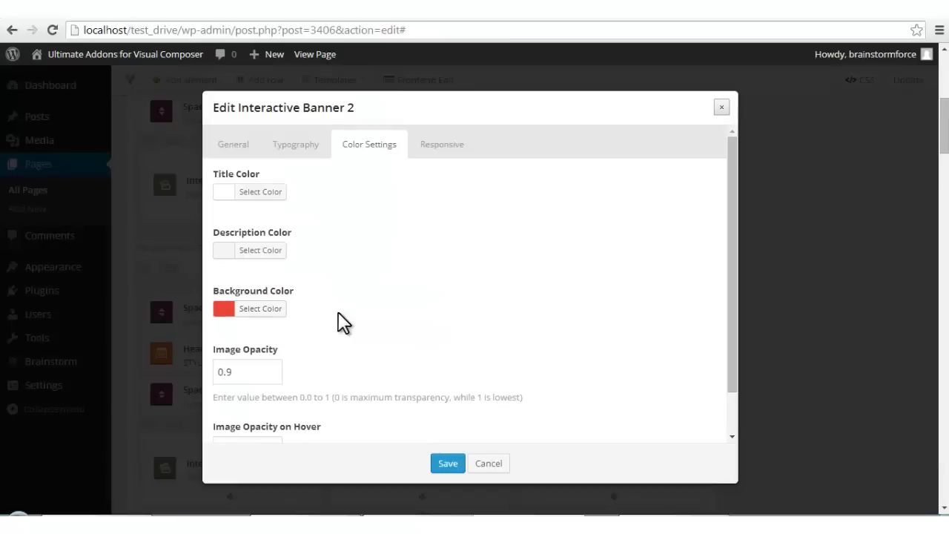
Set the banner's title color to golden yellow #efc621
scroll(340, 321, down, 1)
scroll(341, 322, up, 1)
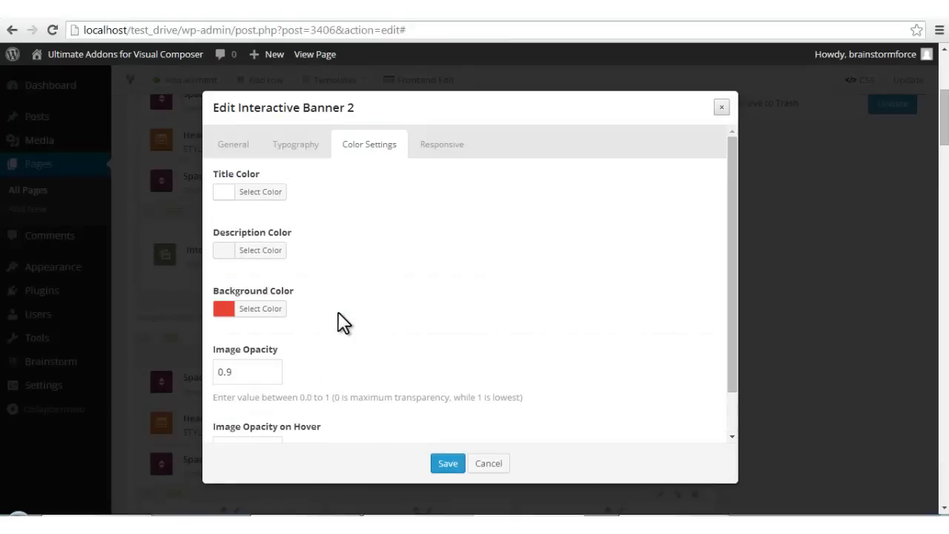
click(261, 192)
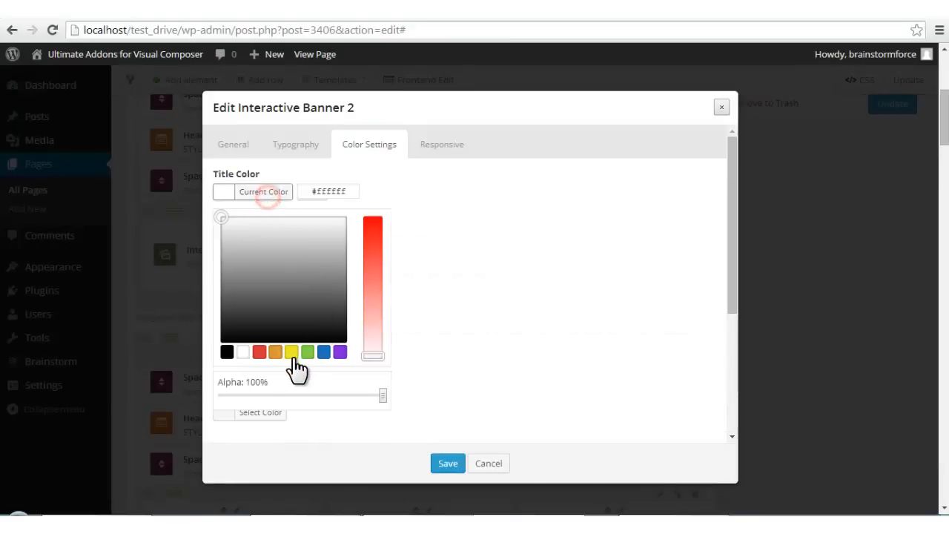
click(293, 352)
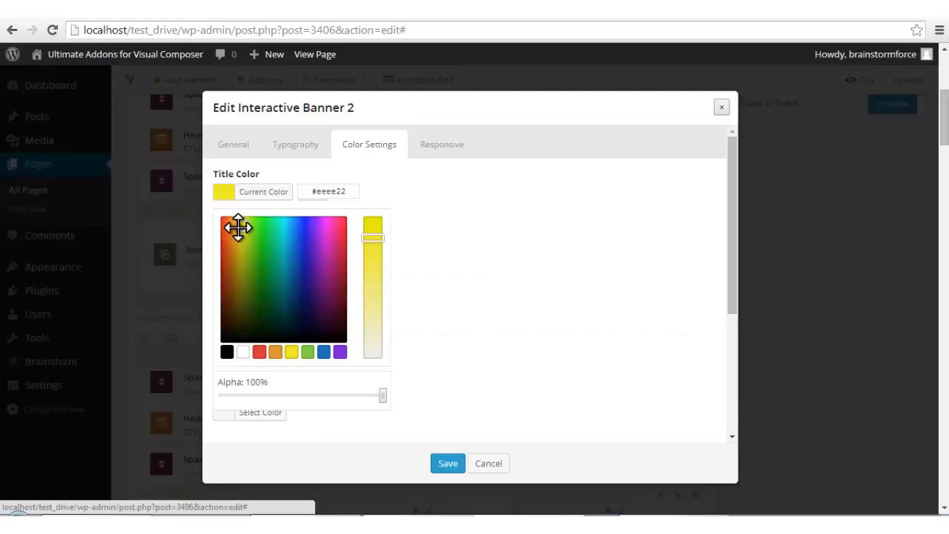
drag(236, 227, 235, 227)
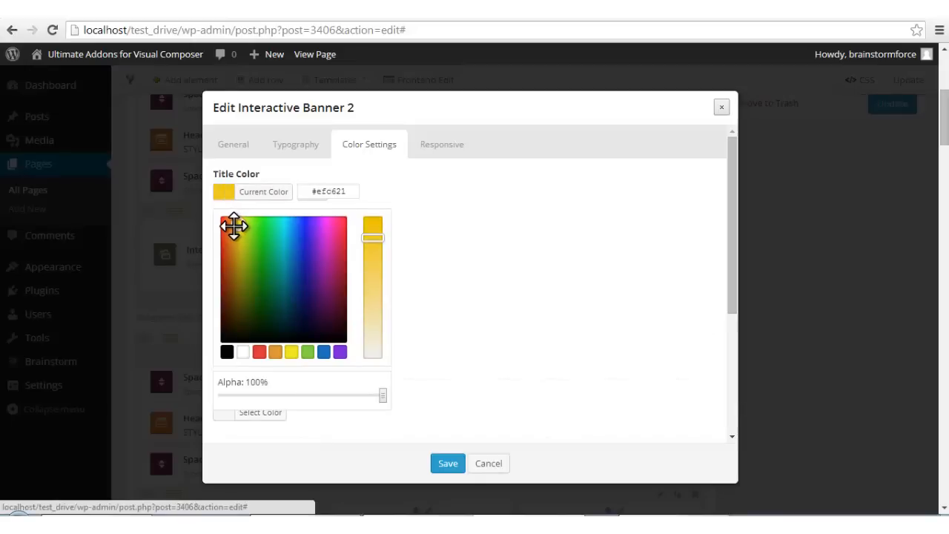
click(483, 257)
Set the banner's description color to a pale yellow, starting from the yellow swatch and lowering its saturation
click(266, 248)
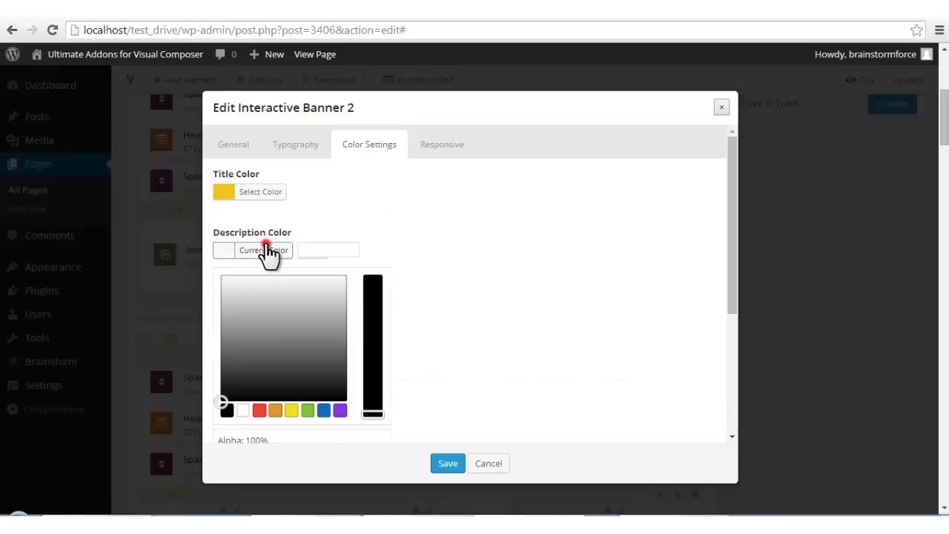
click(290, 410)
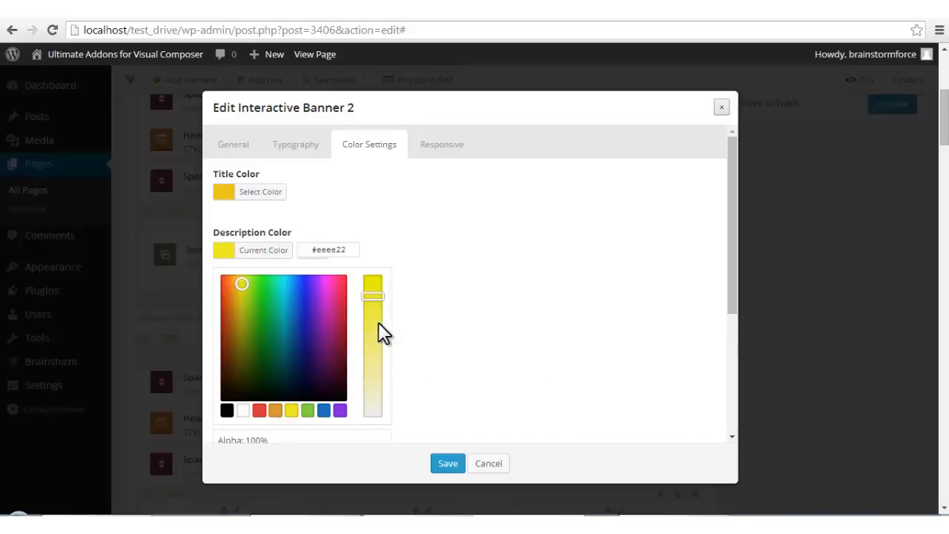
drag(374, 326, 379, 360)
drag(238, 282, 240, 274)
click(470, 353)
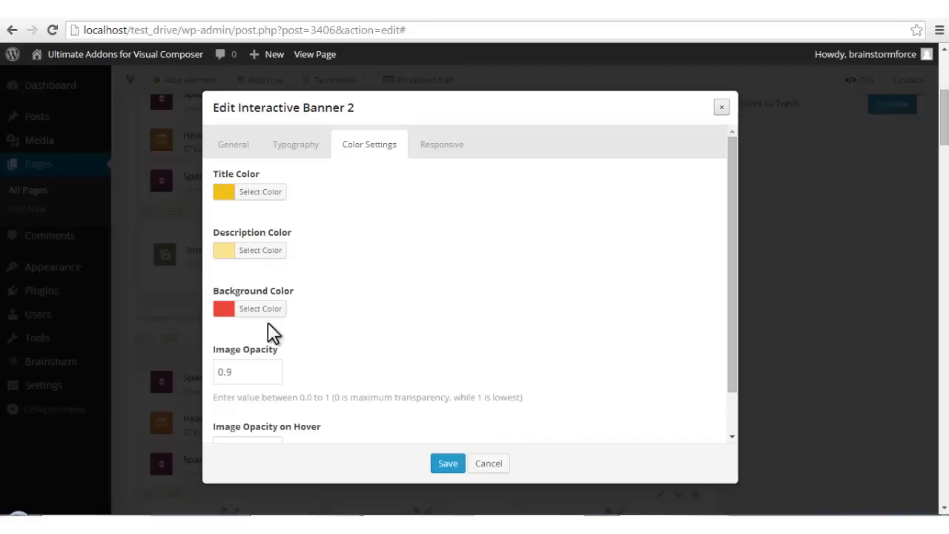
Set the banner's background color to black #000000
click(249, 309)
scroll(413, 361, down, 3)
click(227, 260)
scroll(244, 256, up, 2)
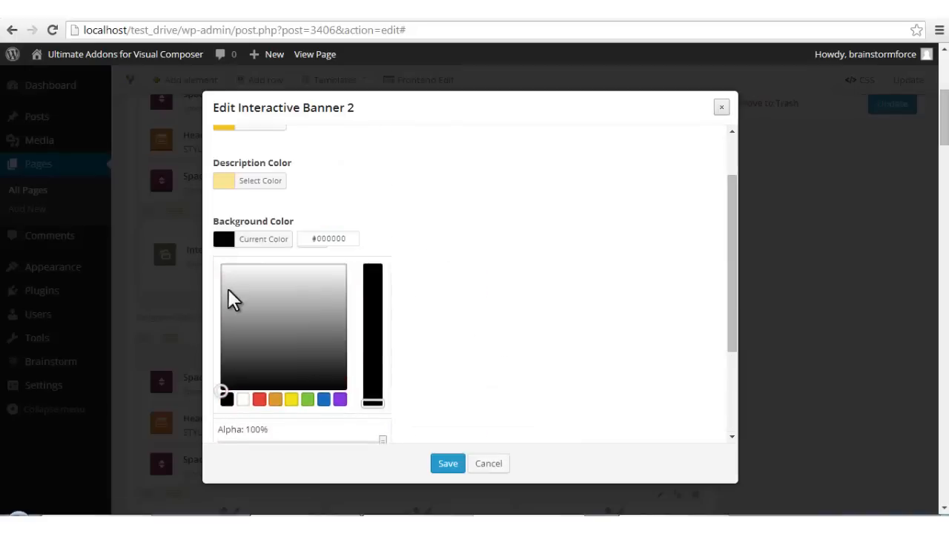
scroll(351, 431, down, 2)
click(467, 265)
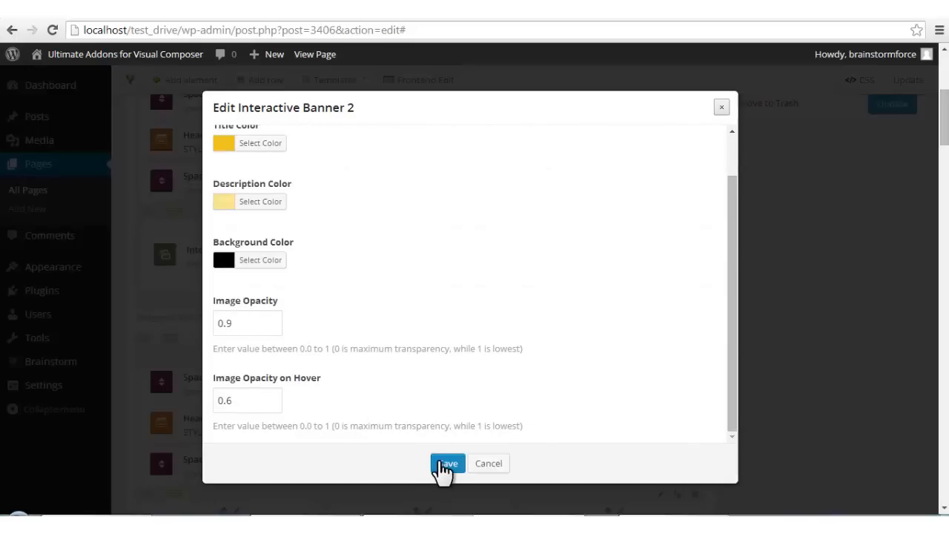
Save the banner settings and check the first Style 1 banner's hover effect in the page preview
click(442, 464)
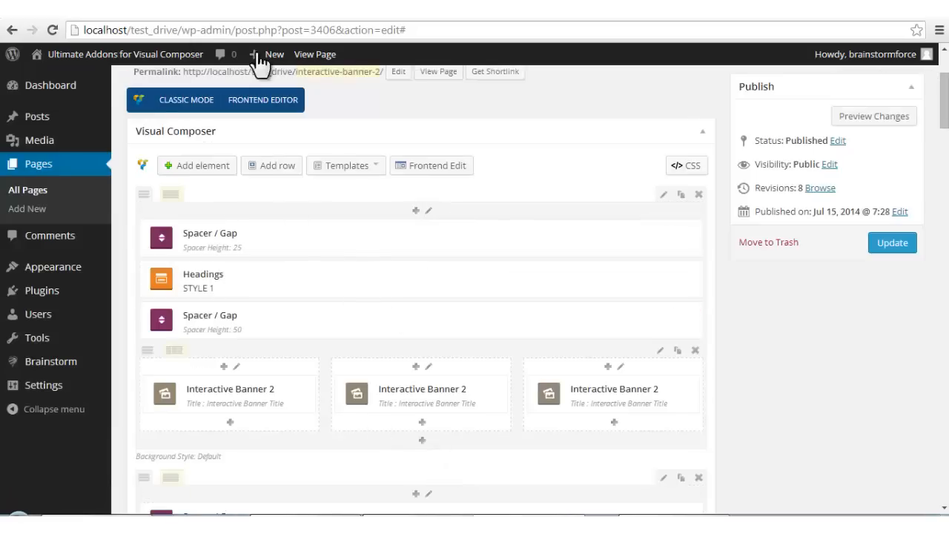
click(244, 17)
mouse_move(211, 284)
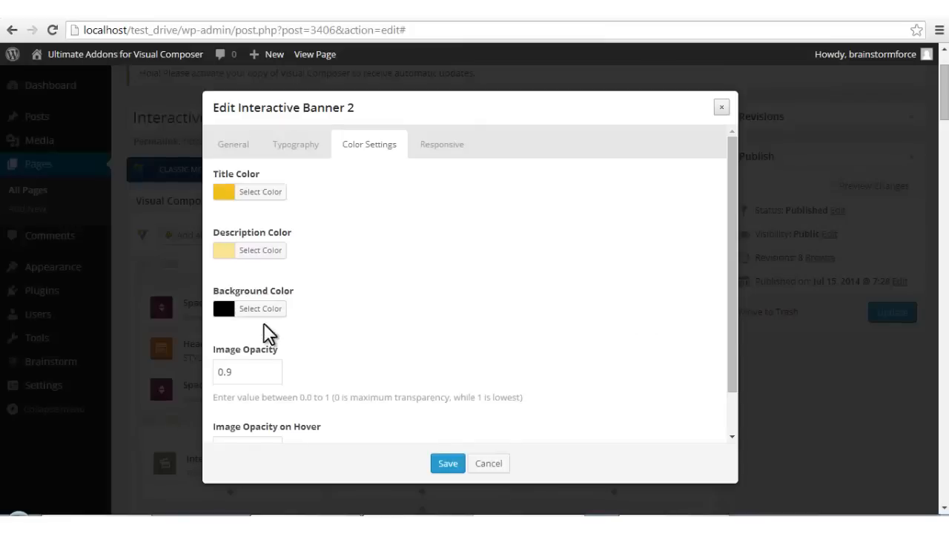
Change the banner's background color to a saturated pink and check the first Style 1 banner in the page preview
click(261, 309)
scroll(438, 356, down, 3)
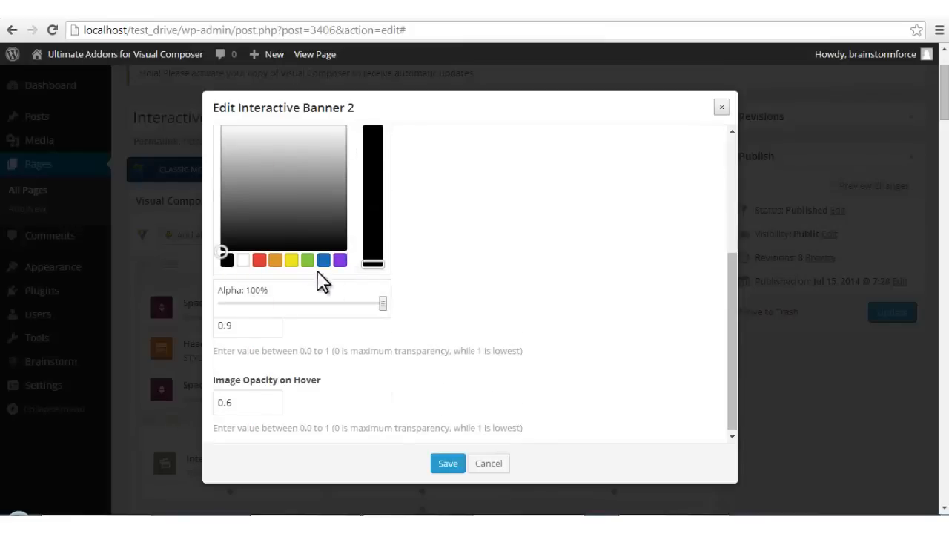
click(260, 260)
scroll(368, 251, up, 1)
drag(240, 209, 336, 198)
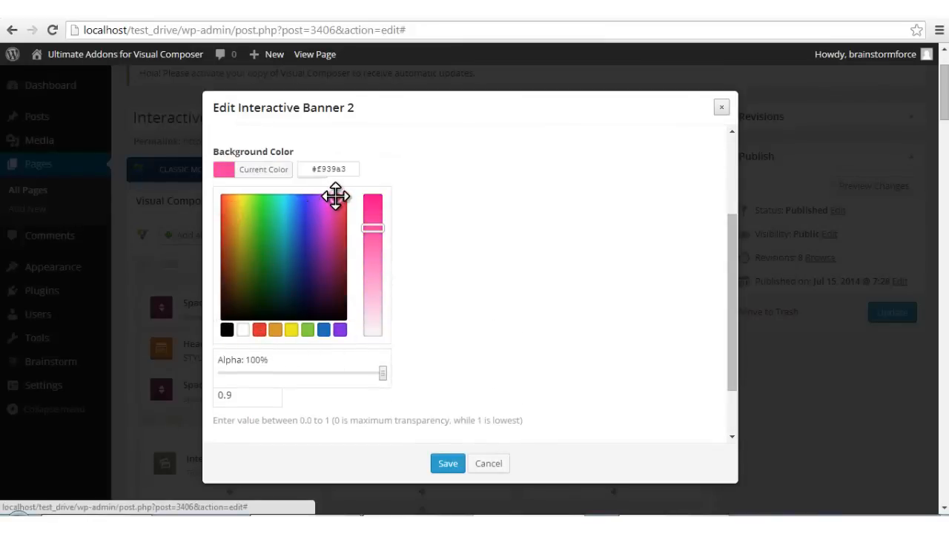
drag(373, 227, 379, 206)
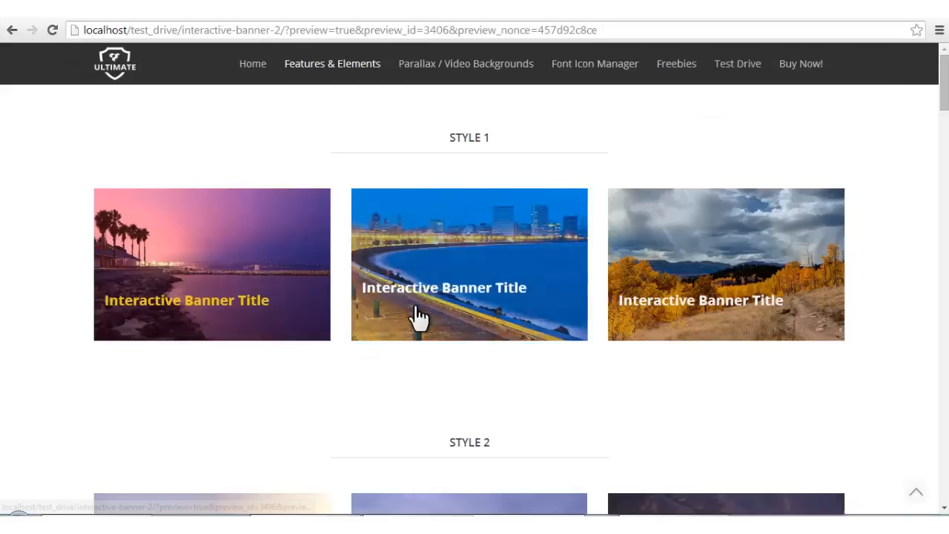
mouse_move(136, 272)
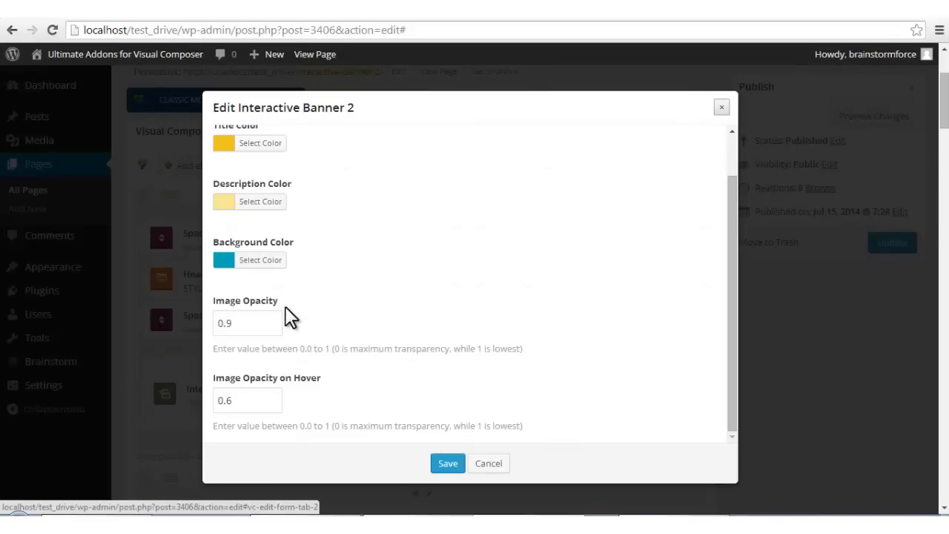
Examine the banner's Image Opacity and Image Opacity on Hover settings and their allowed range
drag(282, 302, 215, 300)
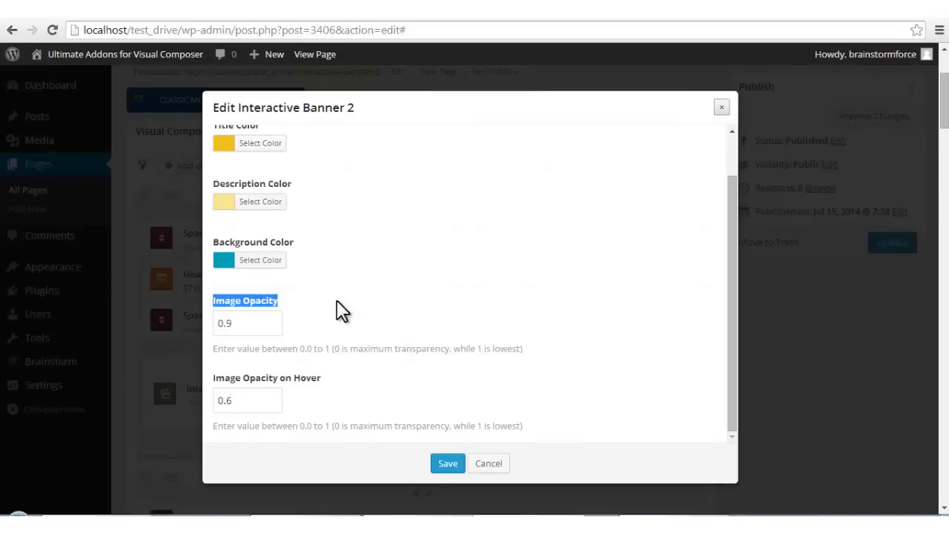
click(303, 318)
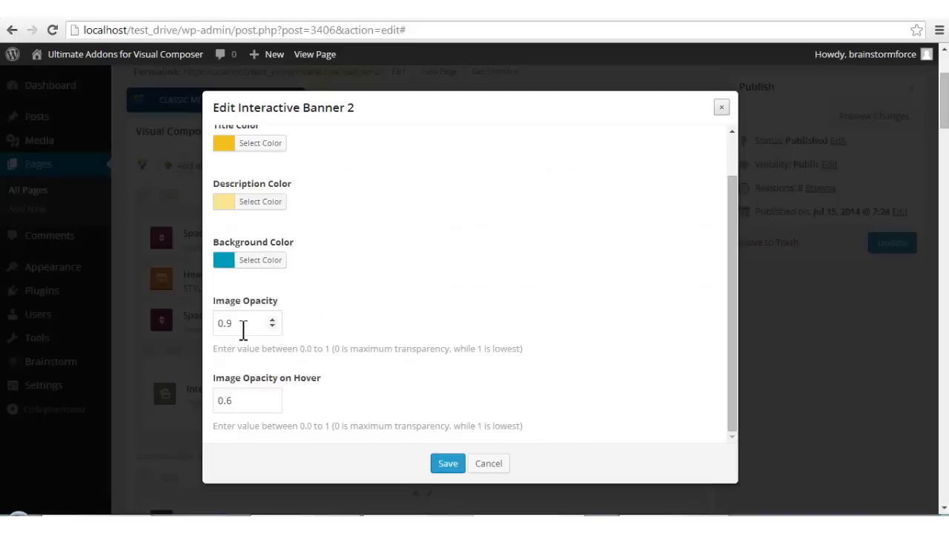
drag(323, 376, 212, 378)
click(352, 390)
scroll(297, 403, down, 1)
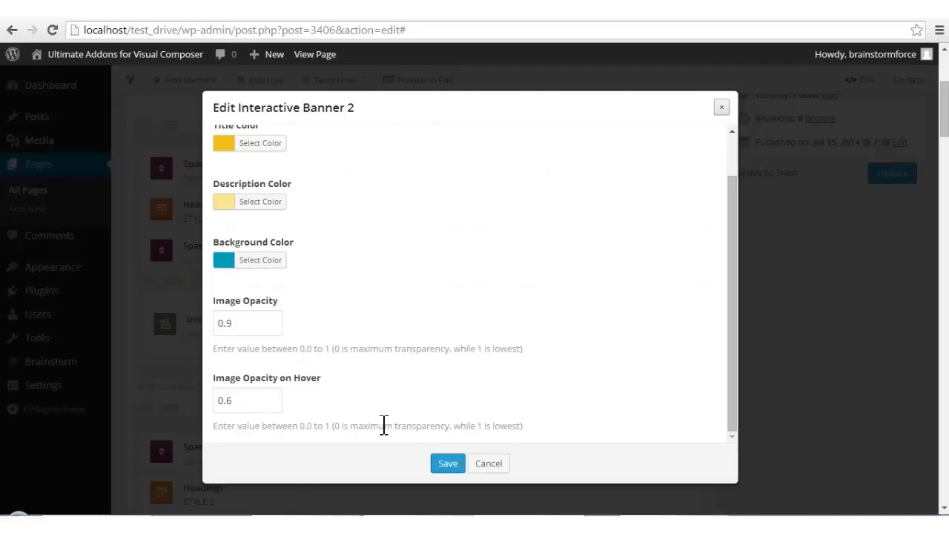
scroll(517, 391, up, 3)
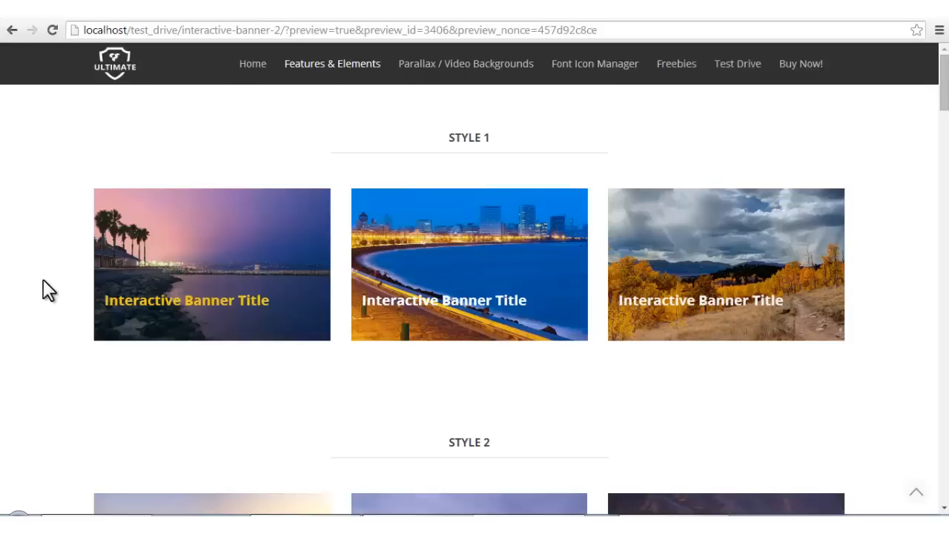
Compare the image opacity of the Style 1 and Style 2 banners in their normal and hover states on the page preview
mouse_move(220, 258)
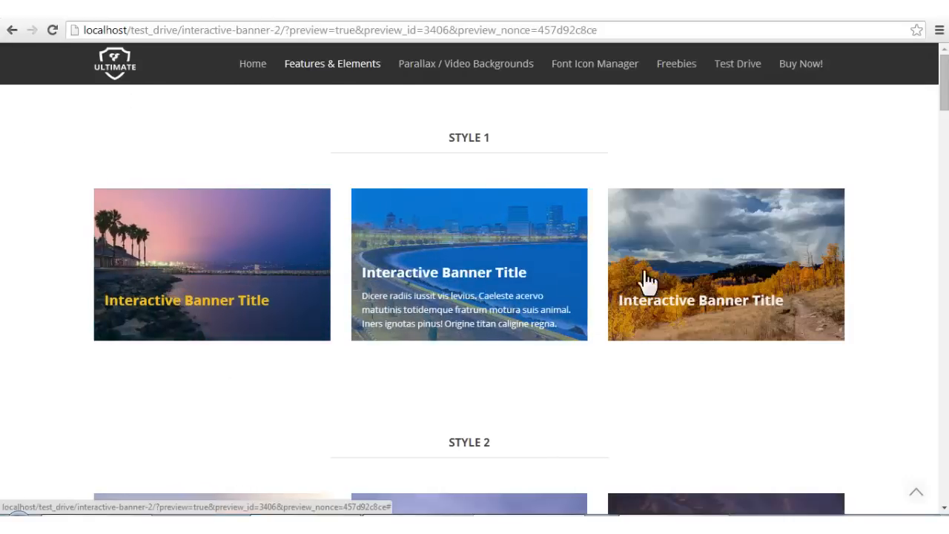
mouse_move(684, 281)
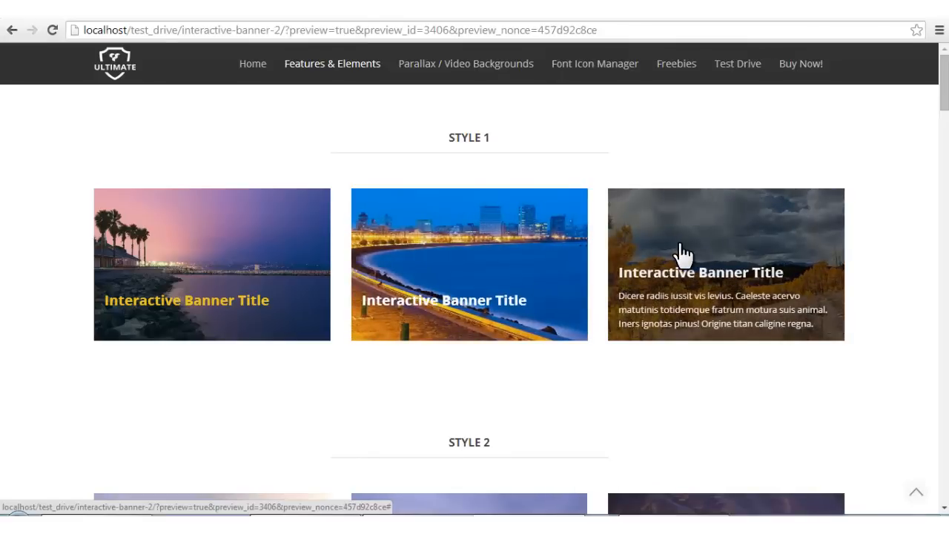
scroll(684, 254, down, 3)
mouse_move(478, 381)
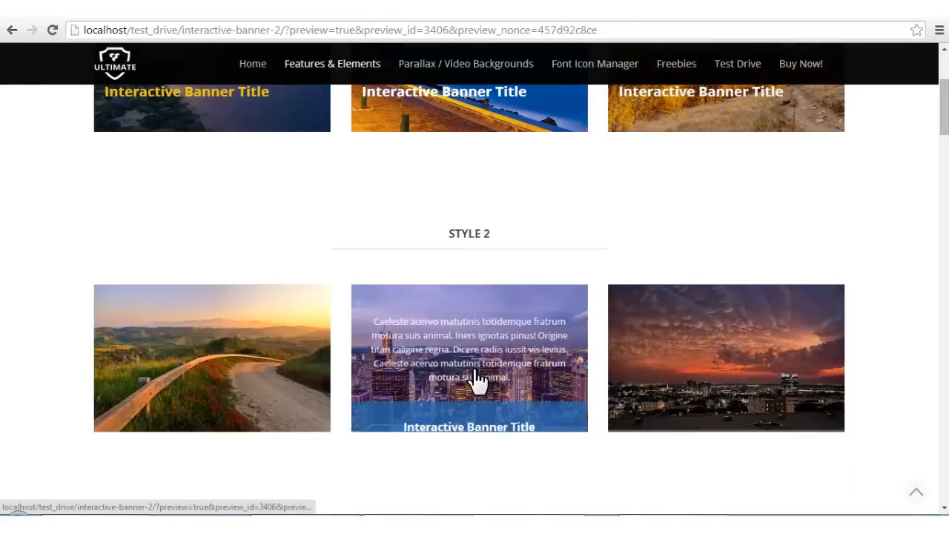
Enable responsive behaviour for the banner and review the minimum and maximum screen sizes for hiding the description text
click(106, 16)
click(451, 147)
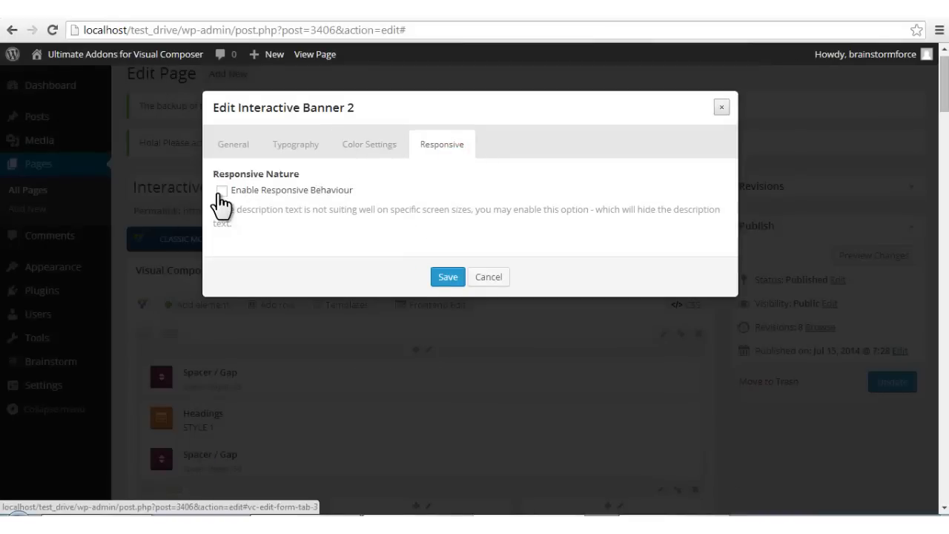
click(222, 190)
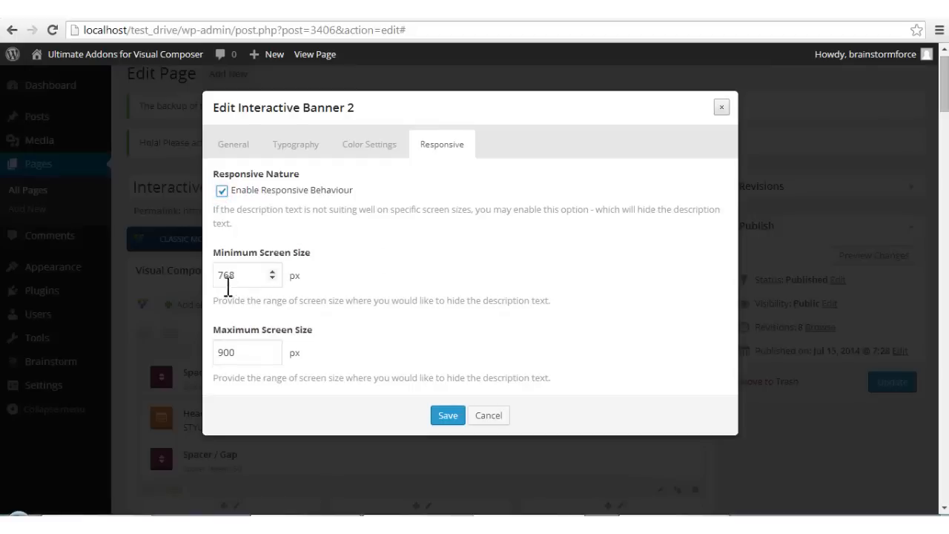
double_click(252, 275)
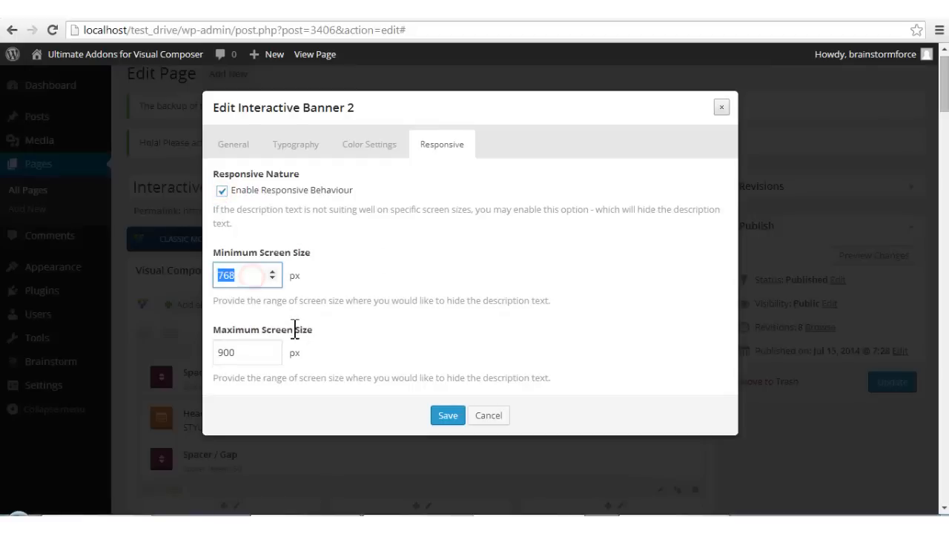
scroll(385, 319, down, 2)
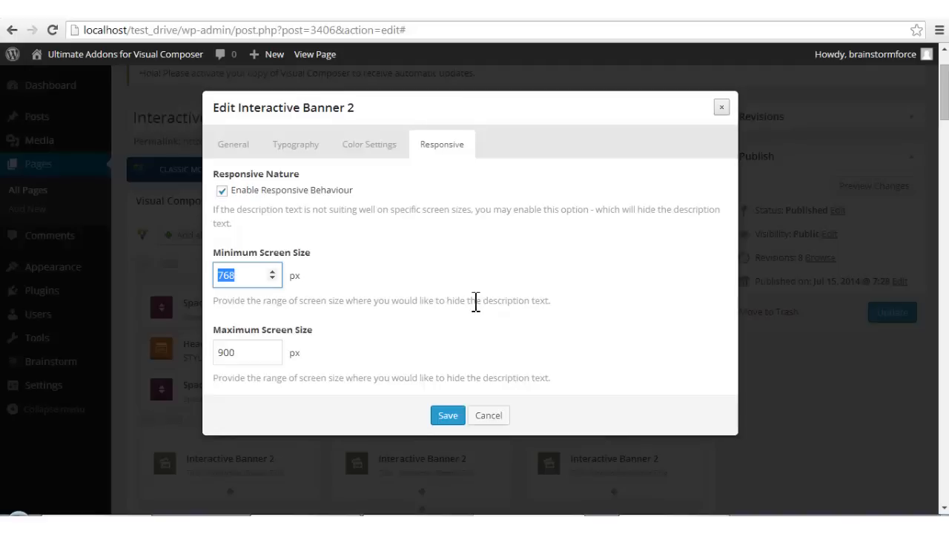
double_click(250, 354)
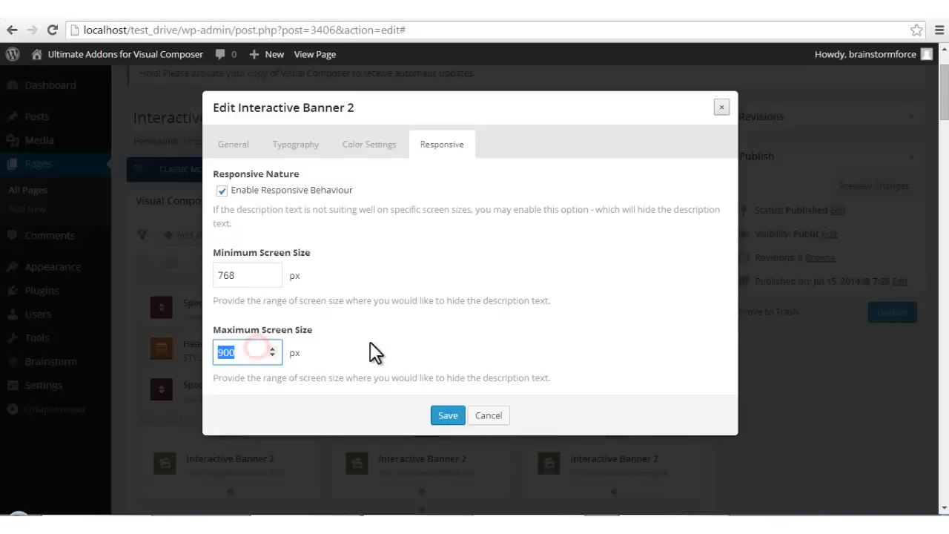
click(373, 354)
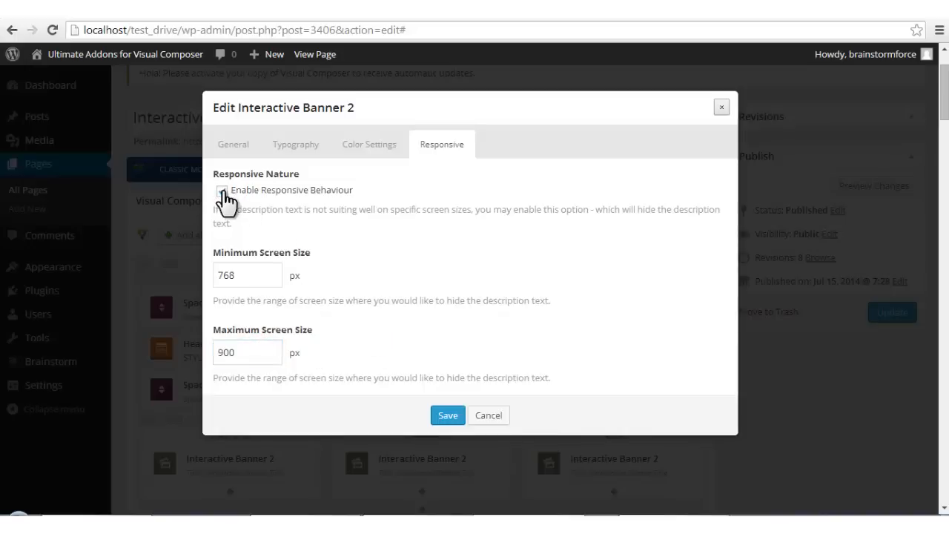
Disable responsive behaviour for the banner and save its settings
click(222, 192)
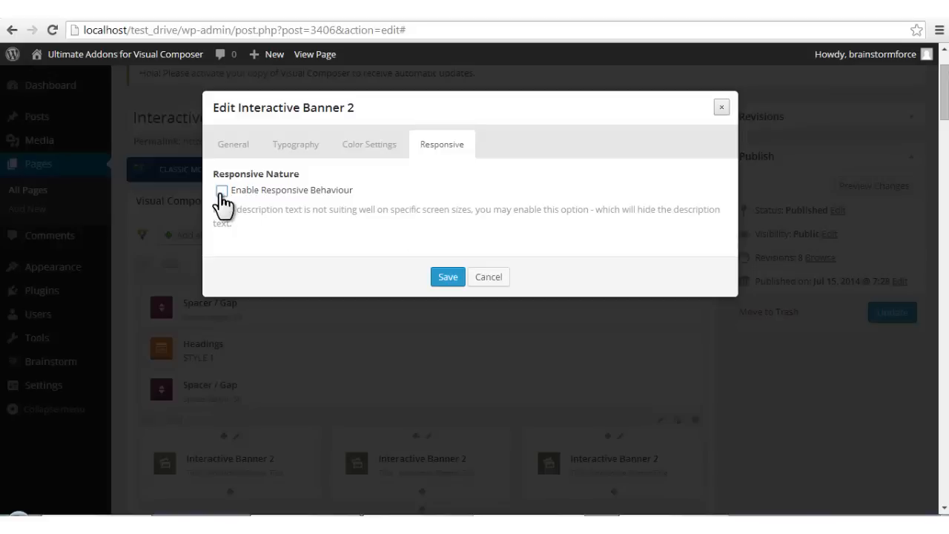
click(451, 280)
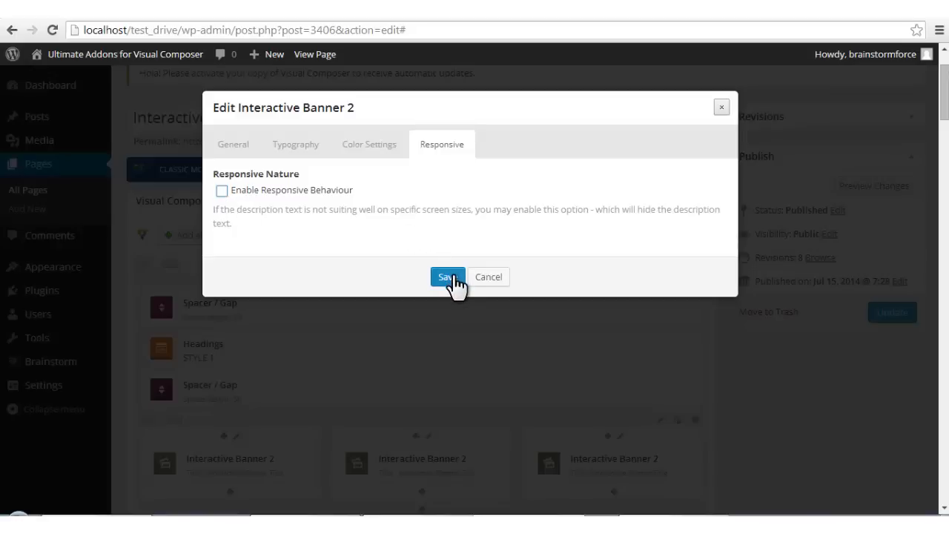
scroll(455, 284, down, 6)
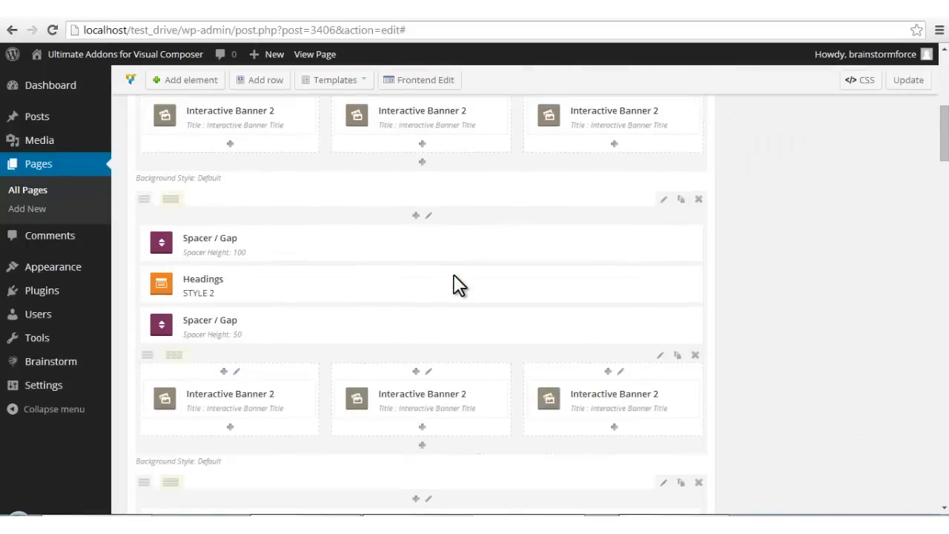
scroll(455, 284, up, 5)
scroll(454, 284, up, 3)
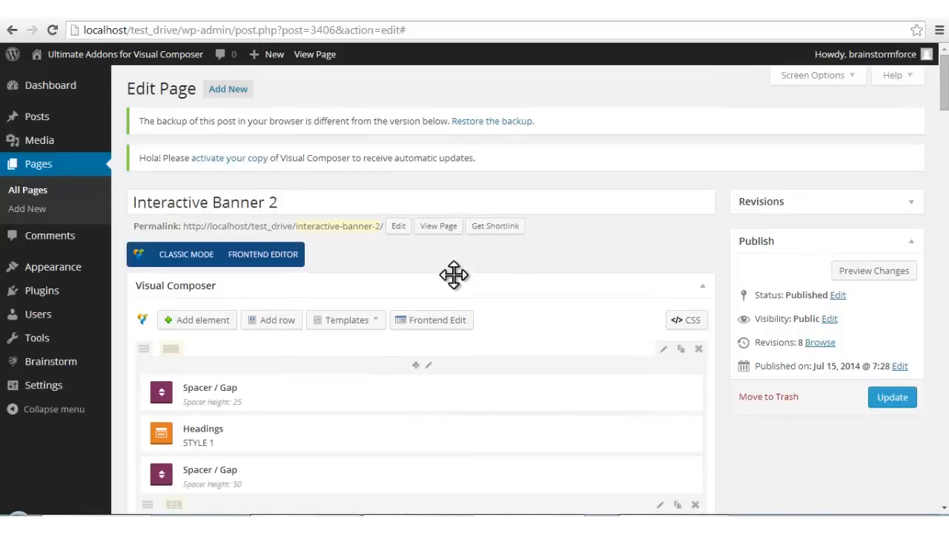
Browse the page preview from Style 3 through Style 11 to examine the available Interactive Banner 2 styles
click(252, 17)
scroll(297, 187, down, 16)
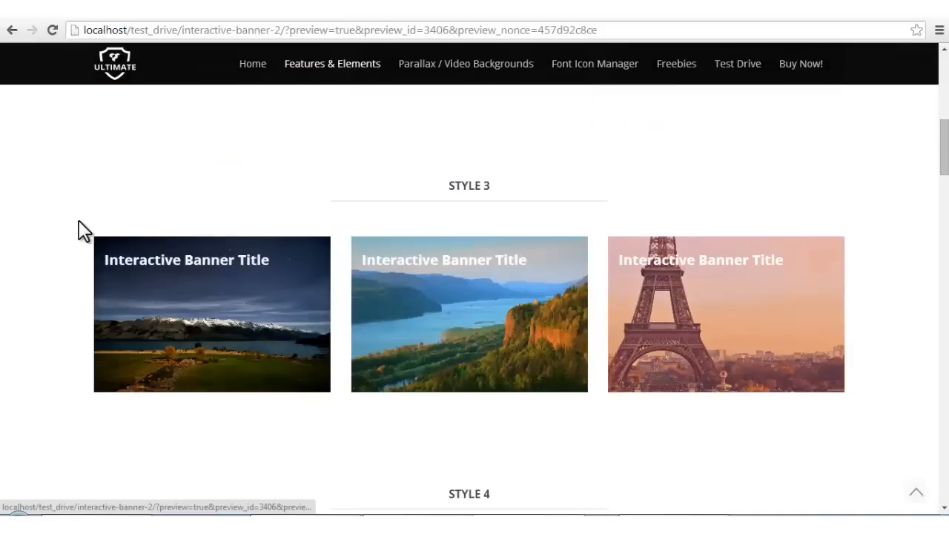
scroll(84, 230, down, 11)
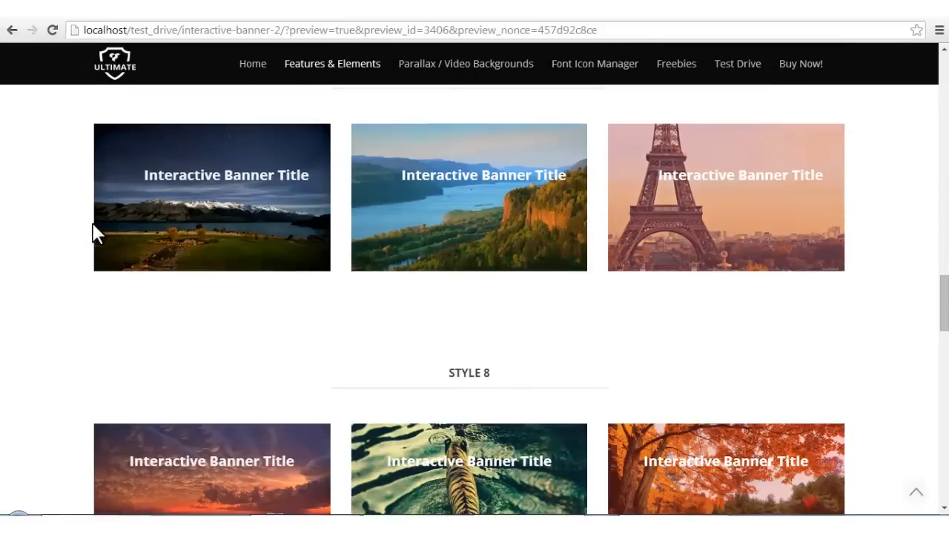
scroll(111, 225, down, 6)
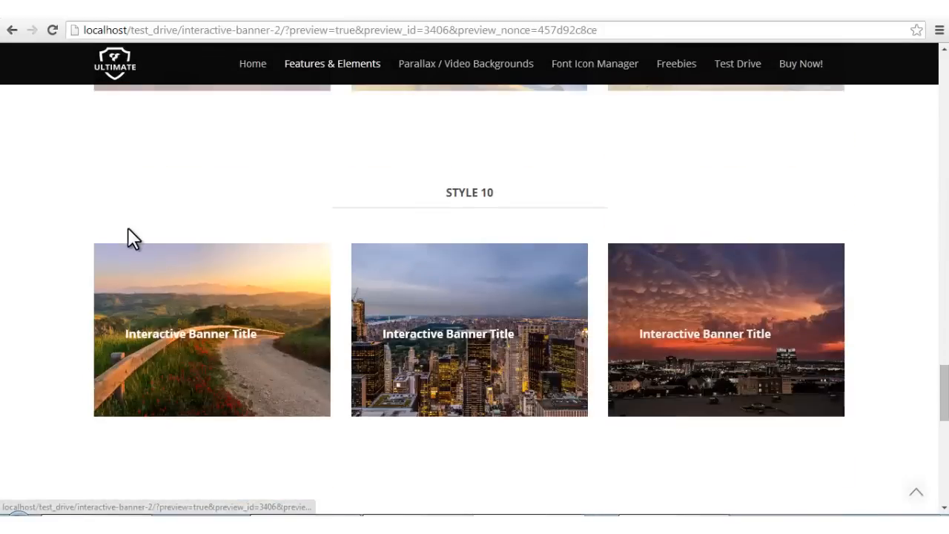
scroll(418, 222, down, 2)
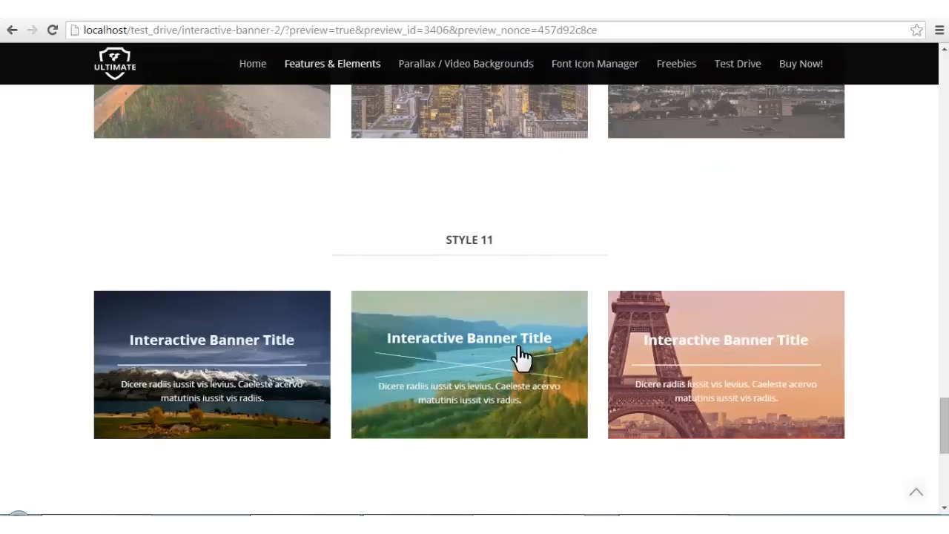
scroll(665, 369, up, 3)
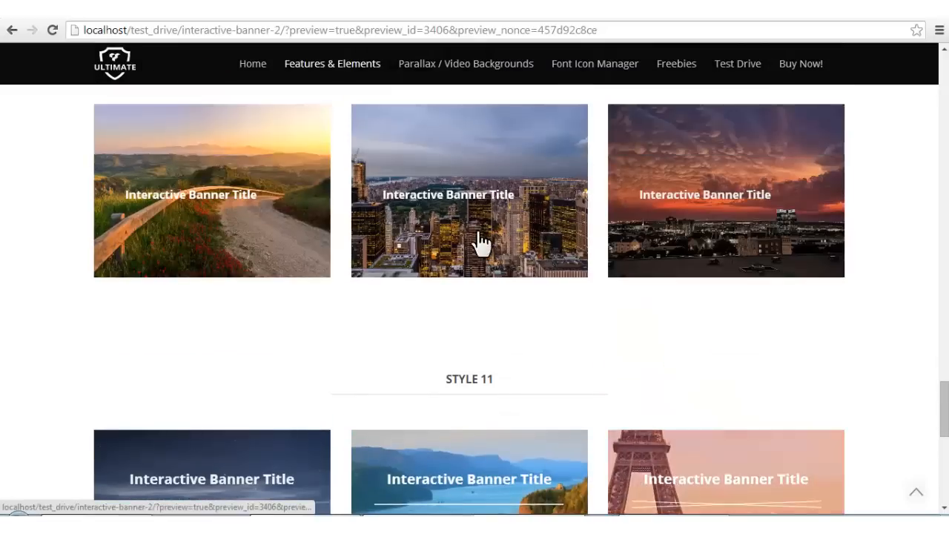
scroll(617, 231, up, 1)
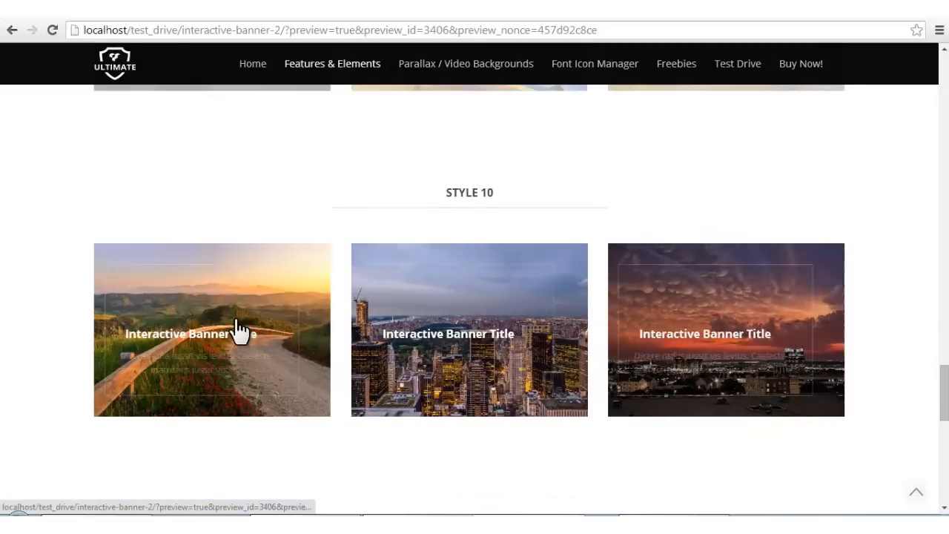
scroll(239, 331, down, 4)
scroll(239, 331, down, 4)
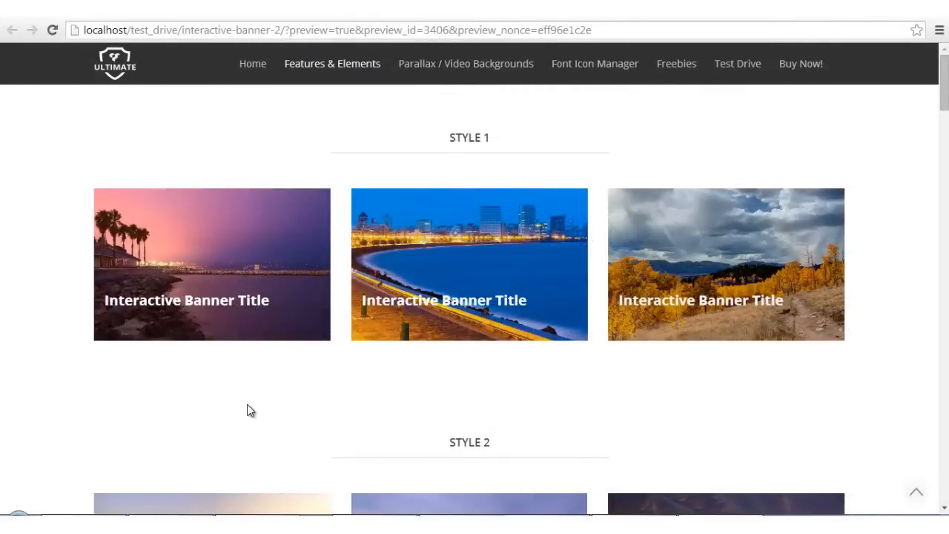
Examine the hover effects of the Style 1 to Style 3 banners in the page preview
mouse_move(280, 256)
scroll(716, 396, down, 3)
mouse_move(472, 284)
scroll(471, 284, down, 4)
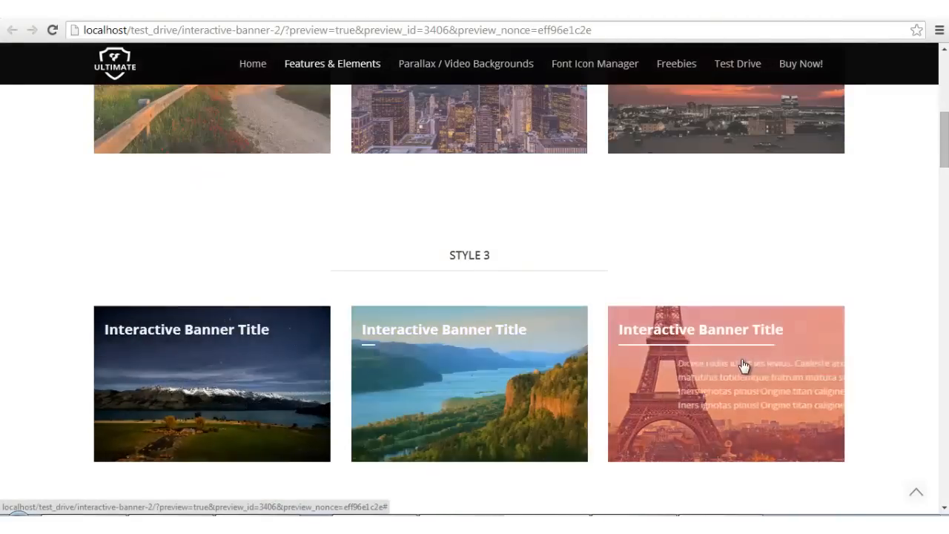
mouse_move(798, 364)
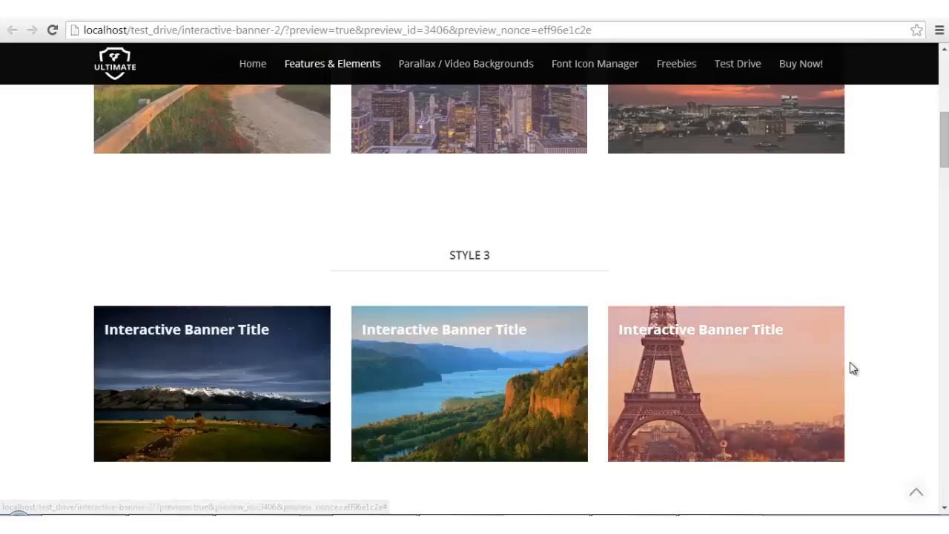
scroll(808, 356, up, 7)
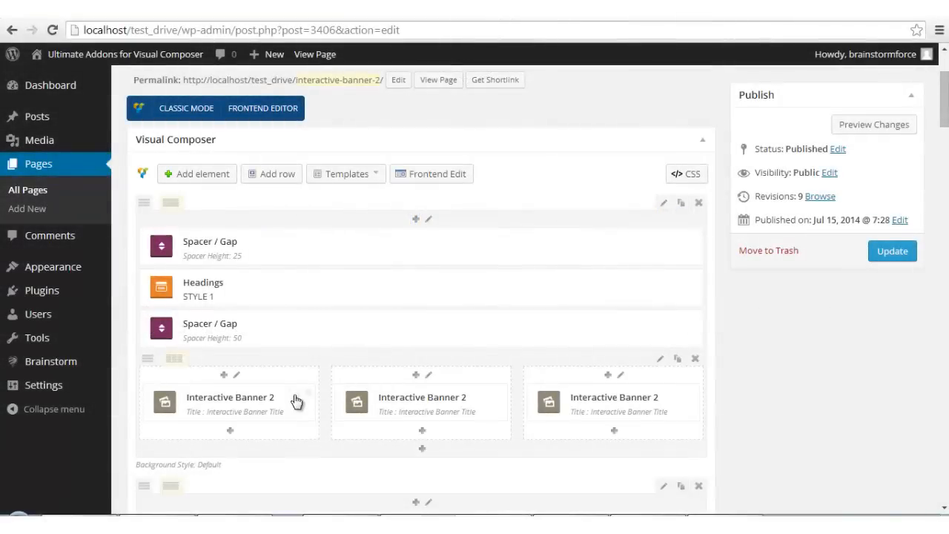
Open the first Style 1 banner for editing and activate its Extra Class field in the general settings
click(288, 396)
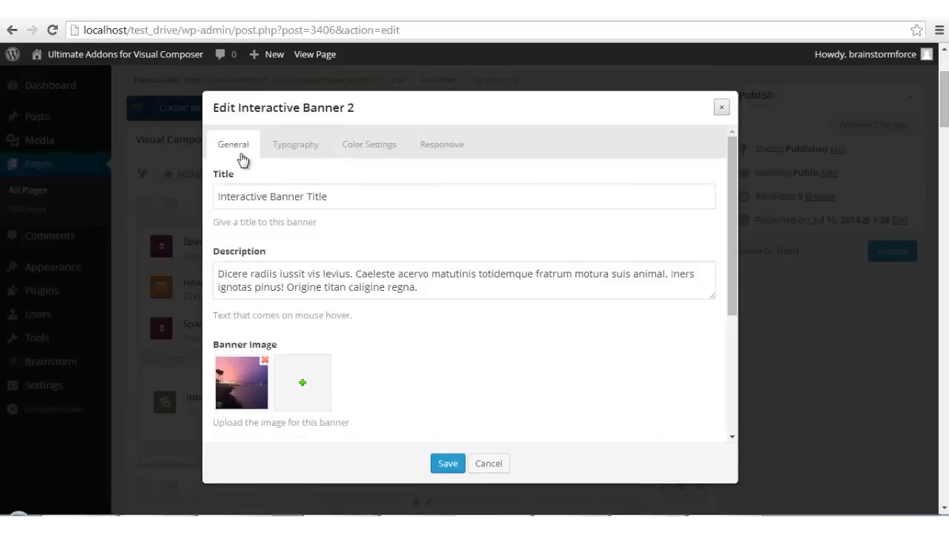
scroll(388, 270, down, 3)
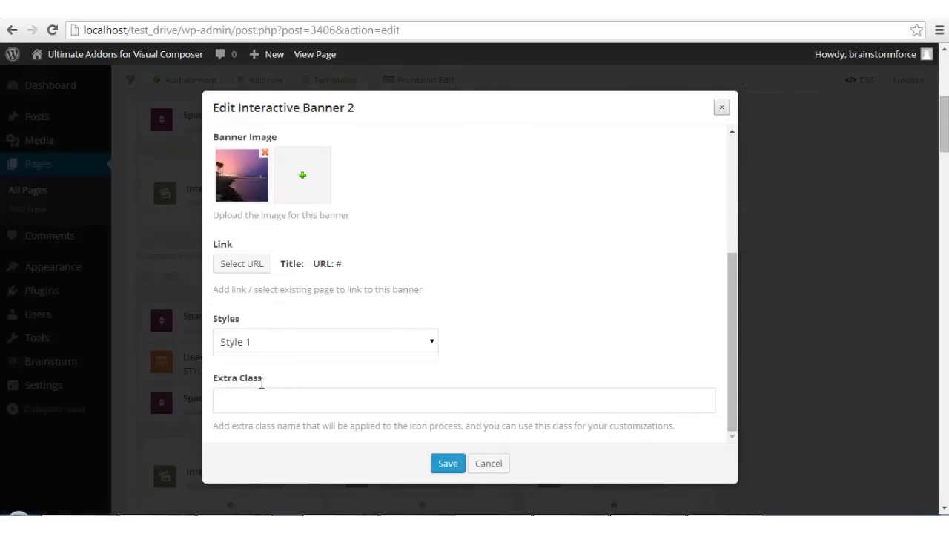
click(322, 405)
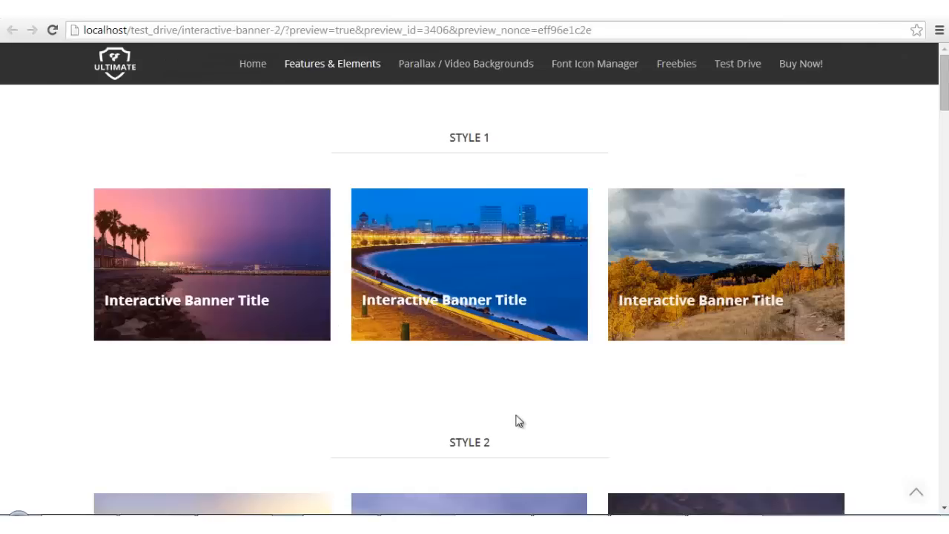
Examine the hover effects of the Style 2 to Style 5 banners in the preview and return to the banner's Extra Class field
scroll(519, 401, down, 5)
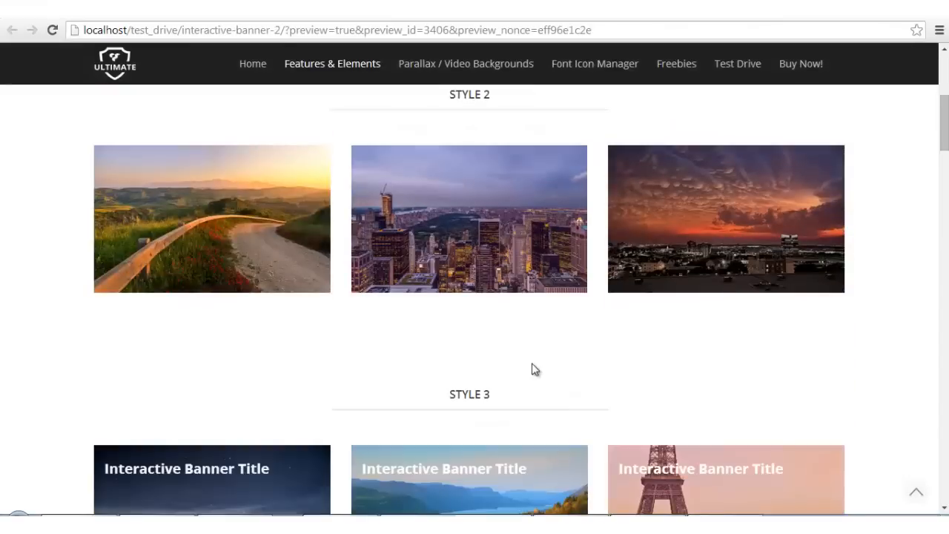
mouse_move(460, 234)
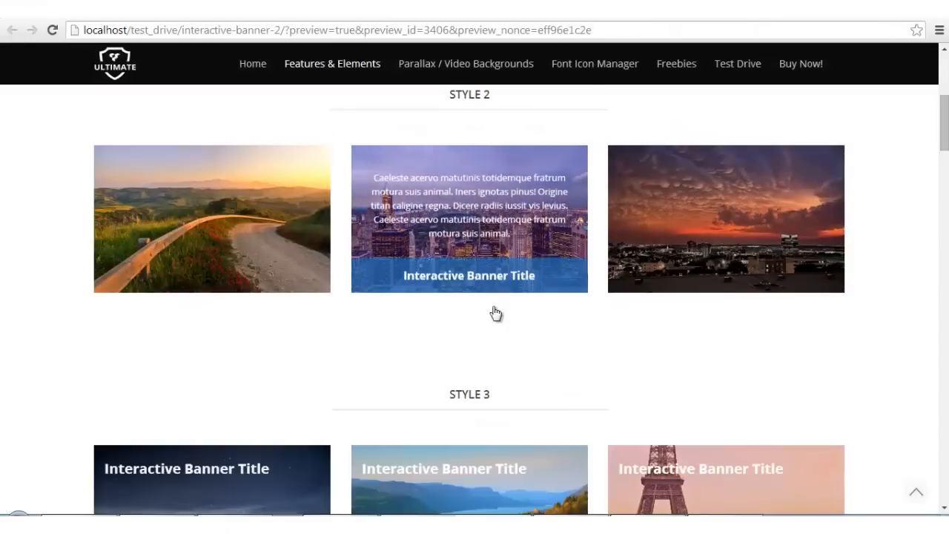
scroll(485, 318, down, 3)
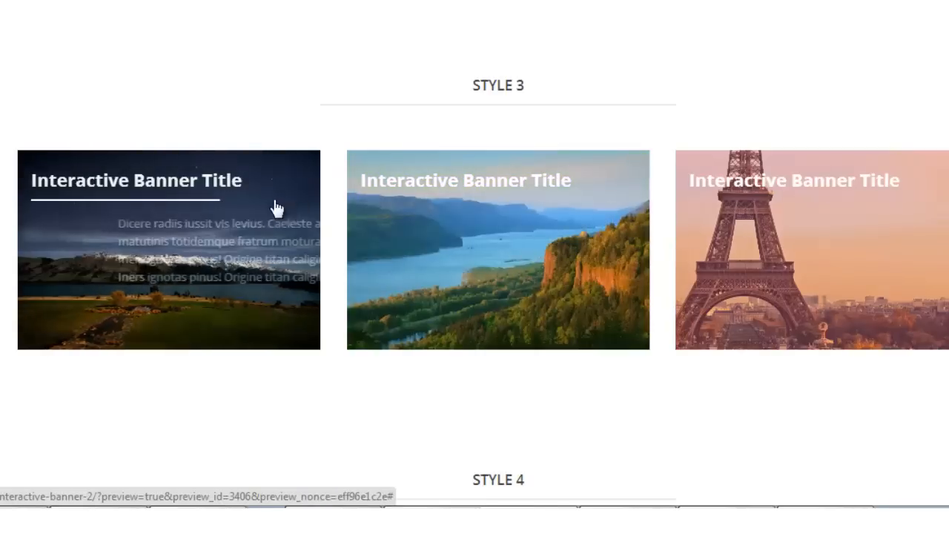
mouse_move(760, 227)
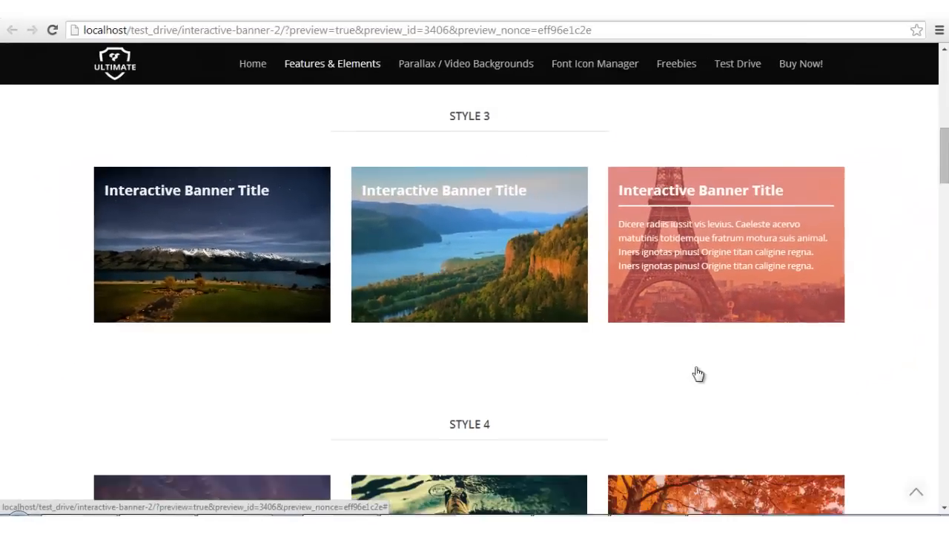
scroll(695, 376, down, 2)
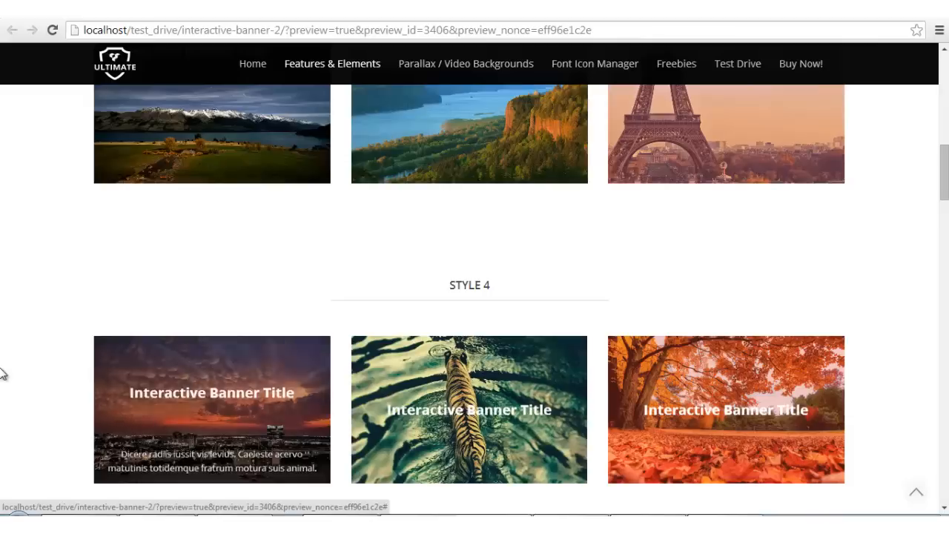
scroll(38, 354, down, 3)
mouse_move(199, 337)
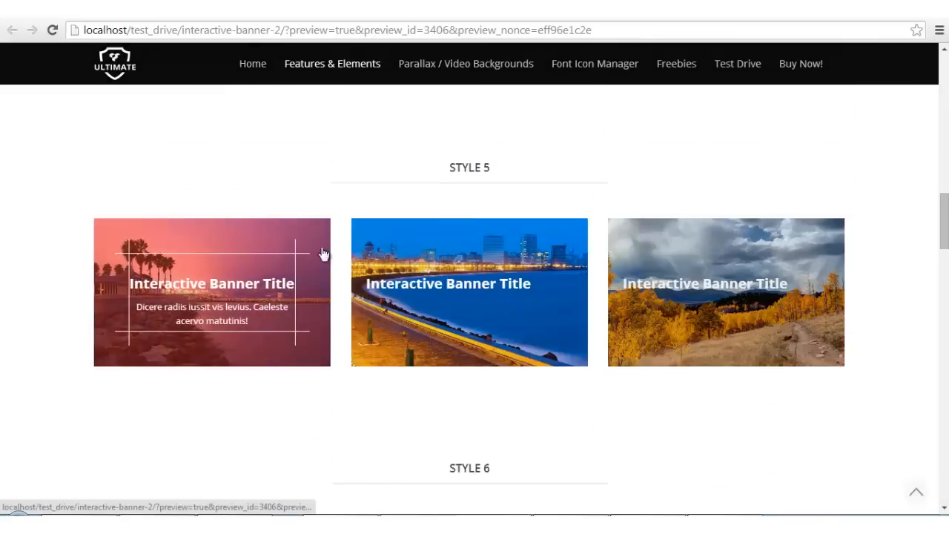
click(139, 340)
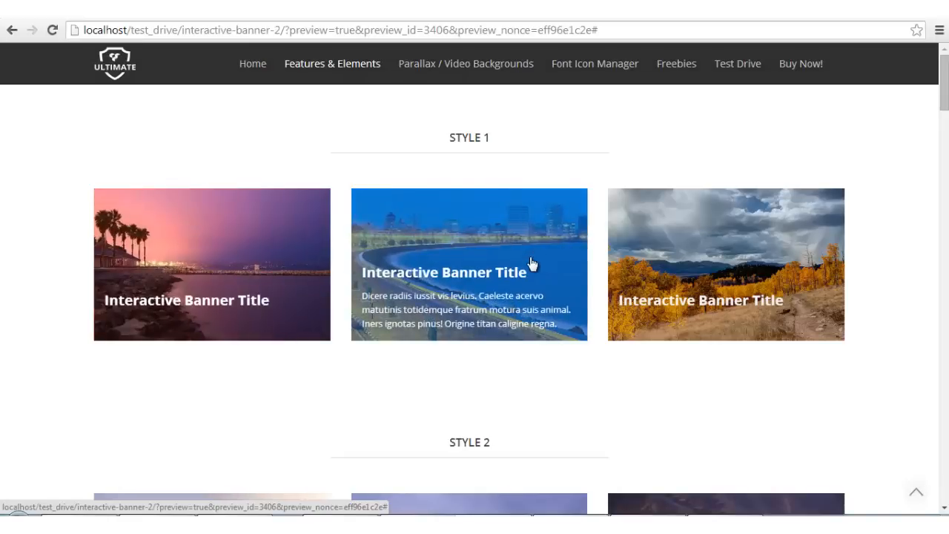
scroll(474, 388, down, 14)
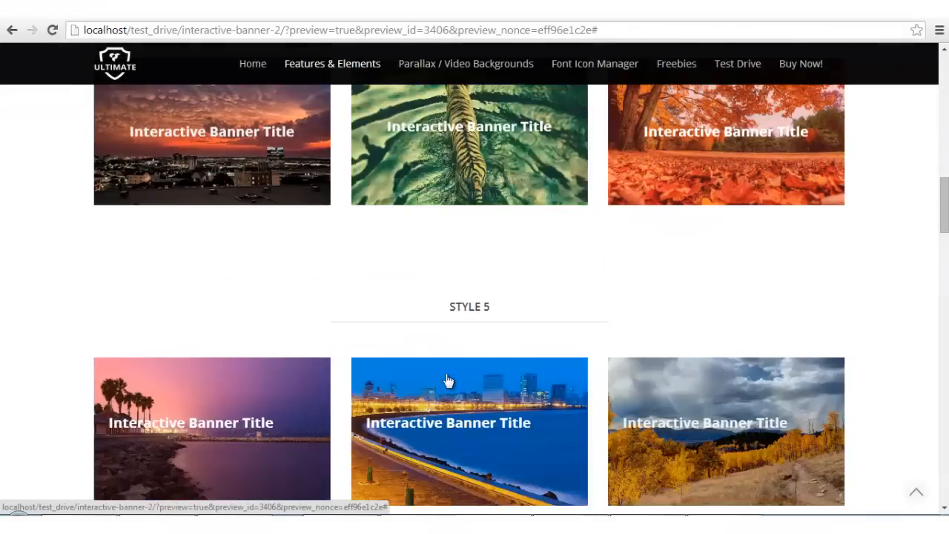
scroll(448, 381, down, 2)
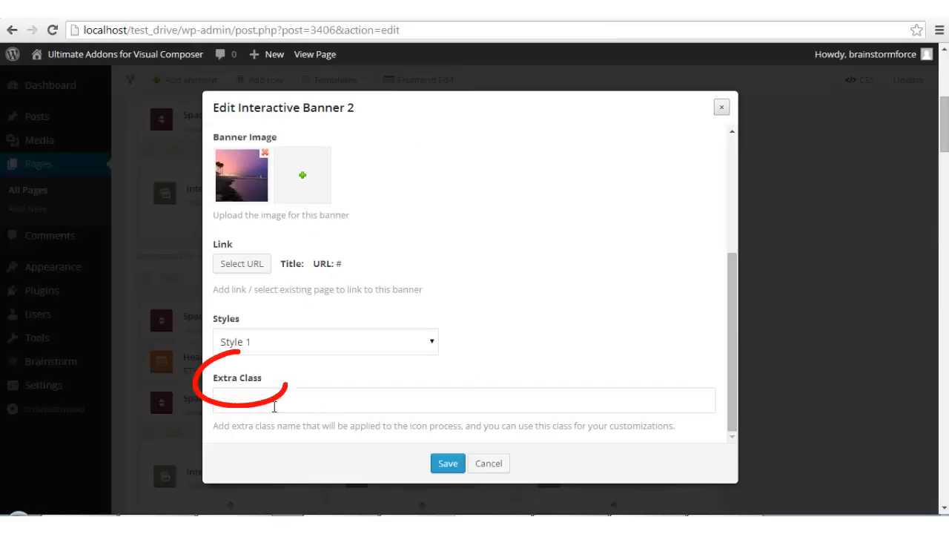
click(275, 406)
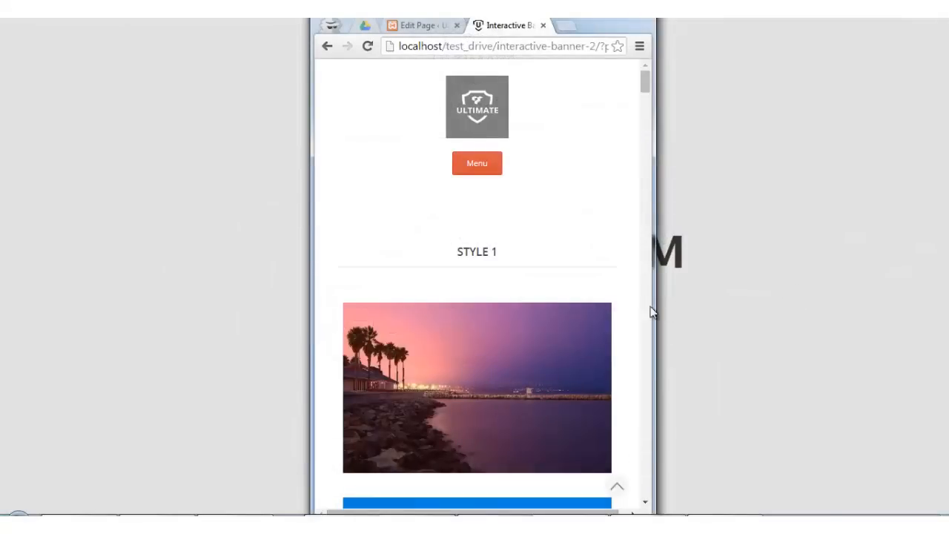
Widen the preview's browser window from phone width and examine how the banners, including Styles 6 and 7, adapt
scroll(634, 313, down, 15)
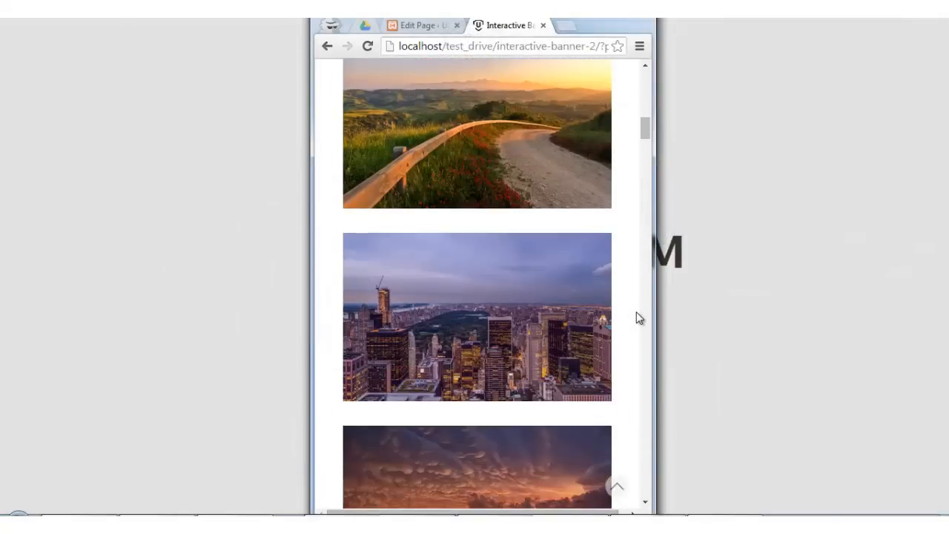
drag(656, 293, 886, 292)
scroll(853, 338, down, 3)
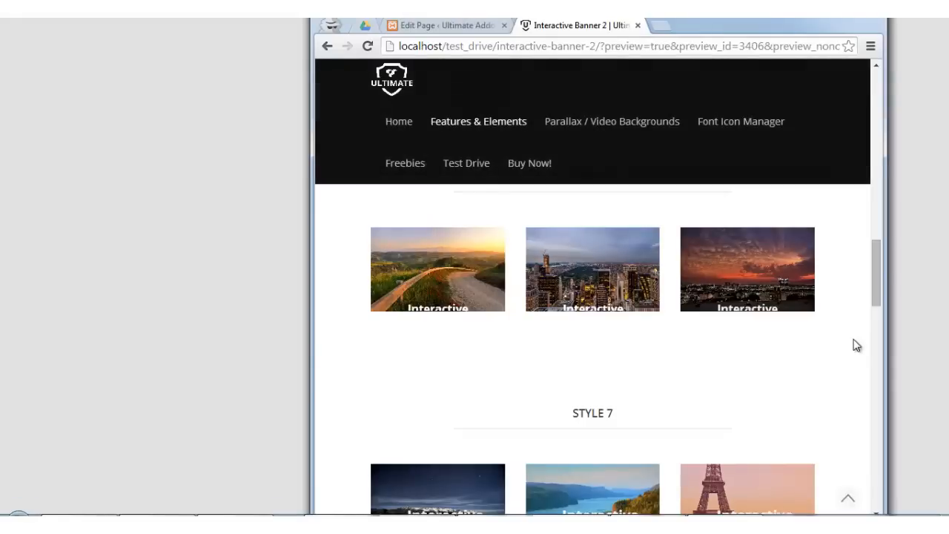
drag(898, 359, 948, 354)
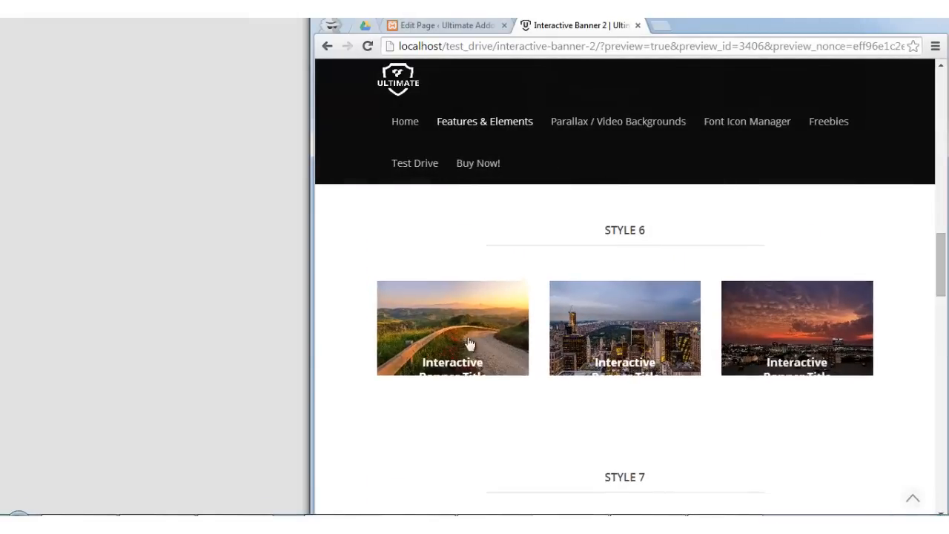
drag(310, 363, 81, 336)
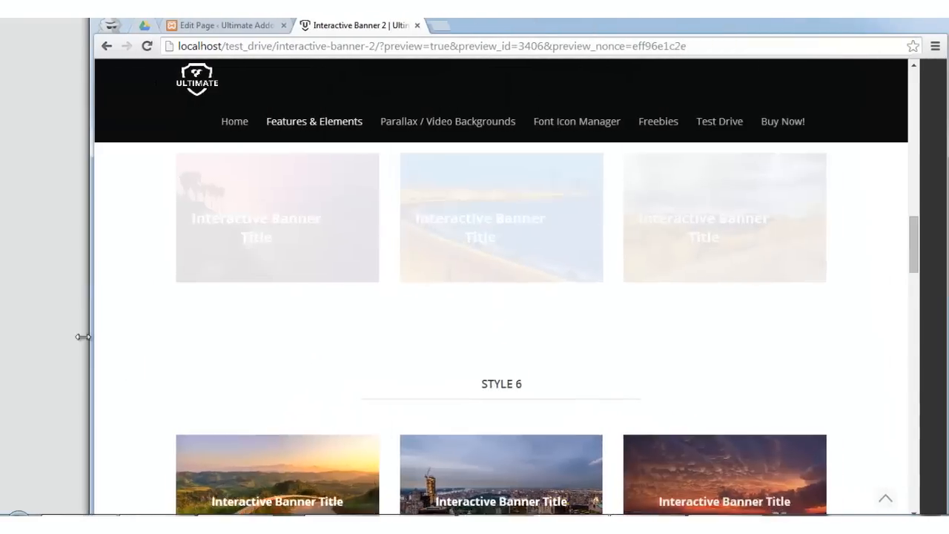
scroll(488, 328, down, 5)
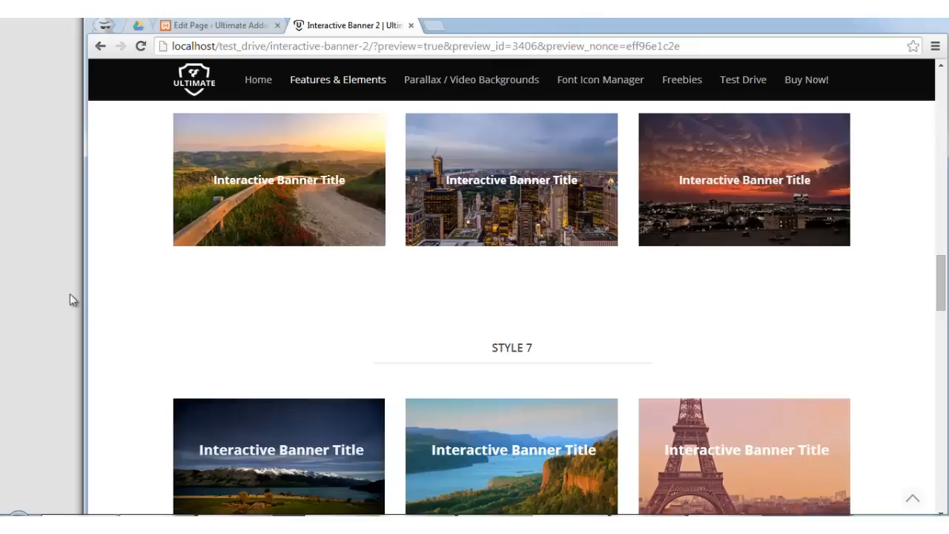
Narrow the preview's browser window to phone width and inspect the stacked Style 4 and Style 5 banners
drag(84, 299, 754, 315)
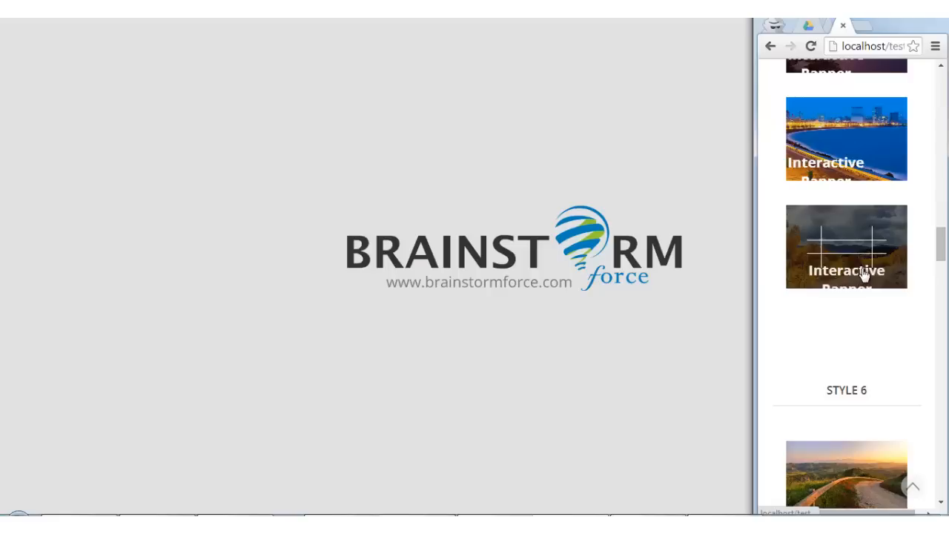
scroll(867, 150, up, 6)
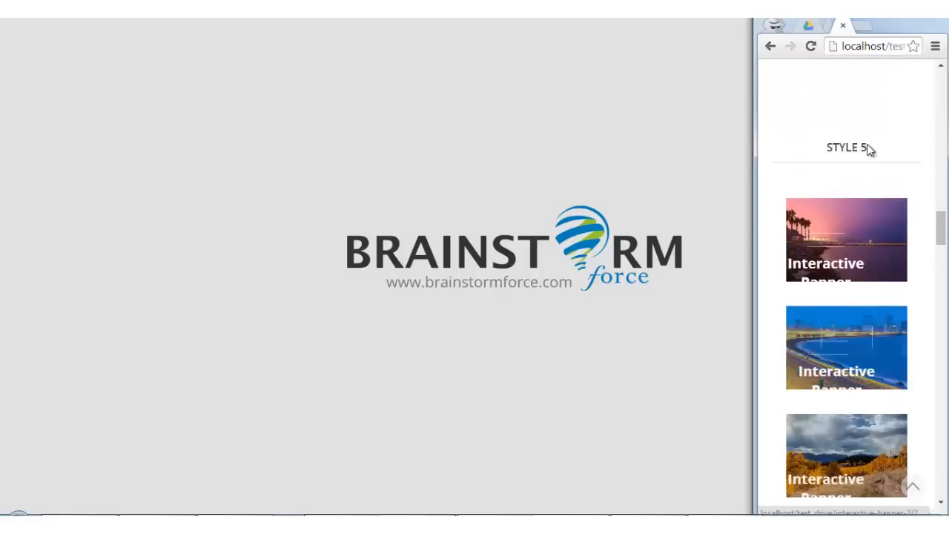
scroll(869, 151, up, 1)
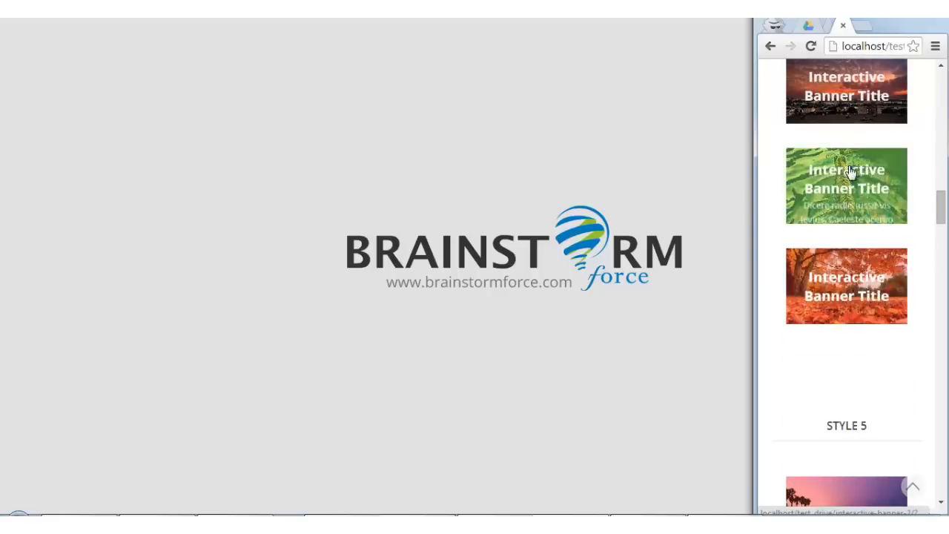
Open the second Style 1 banner for editing and enable its responsive behaviour
scroll(847, 170, up, 2)
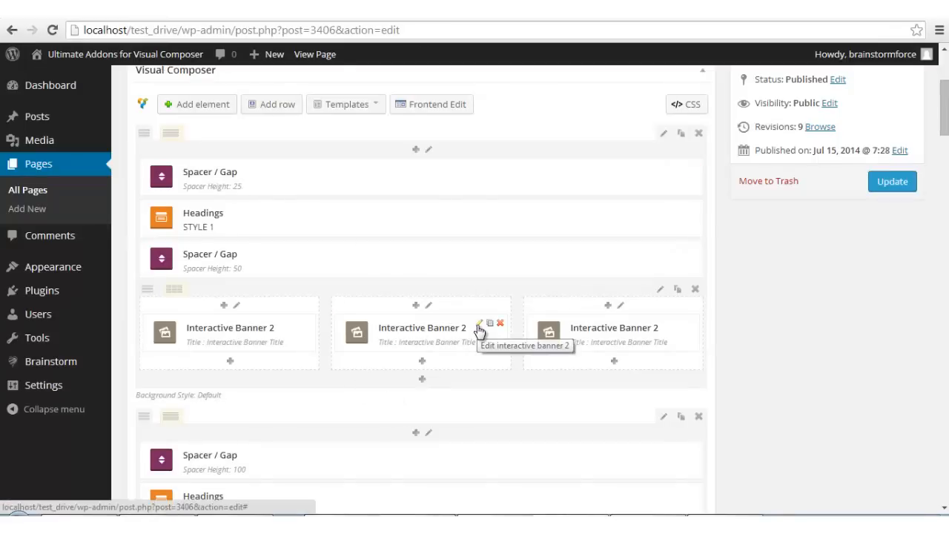
click(477, 324)
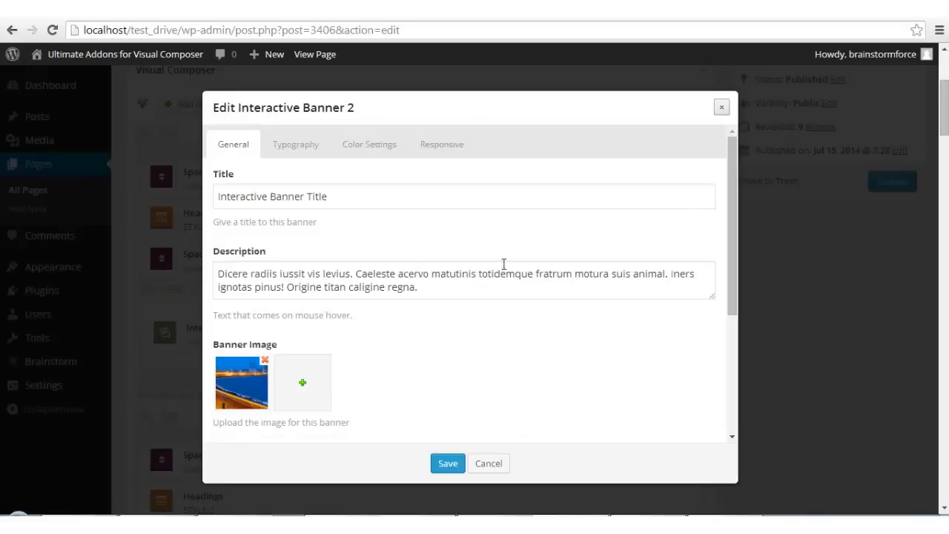
click(442, 157)
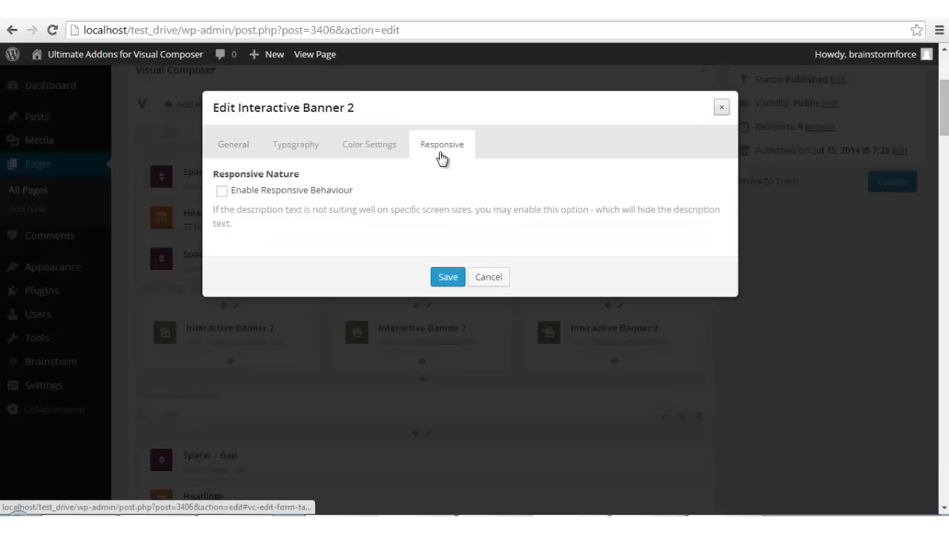
drag(311, 182, 248, 210)
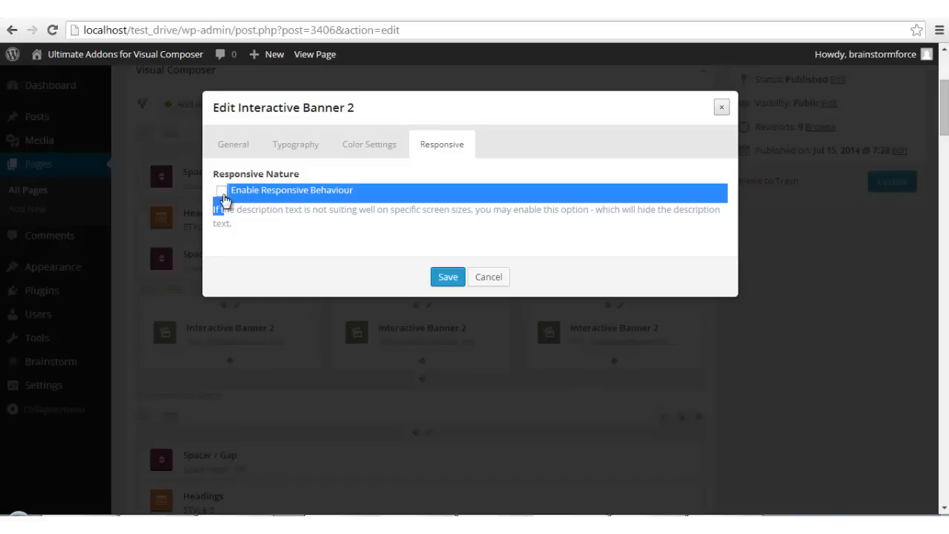
click(222, 192)
Review the minimum and maximum screen size fields that define where the banner's description text is hidden
drag(311, 253, 214, 252)
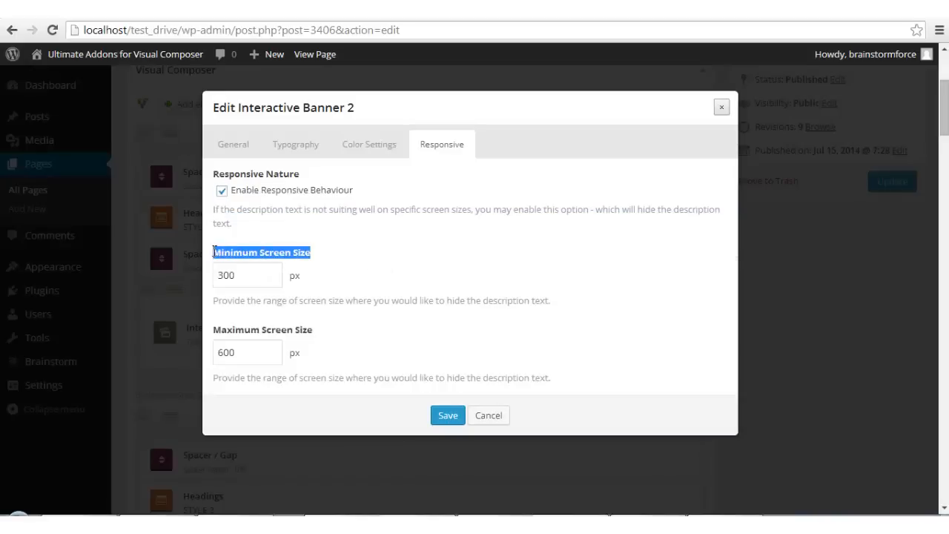
drag(313, 329, 214, 329)
click(368, 323)
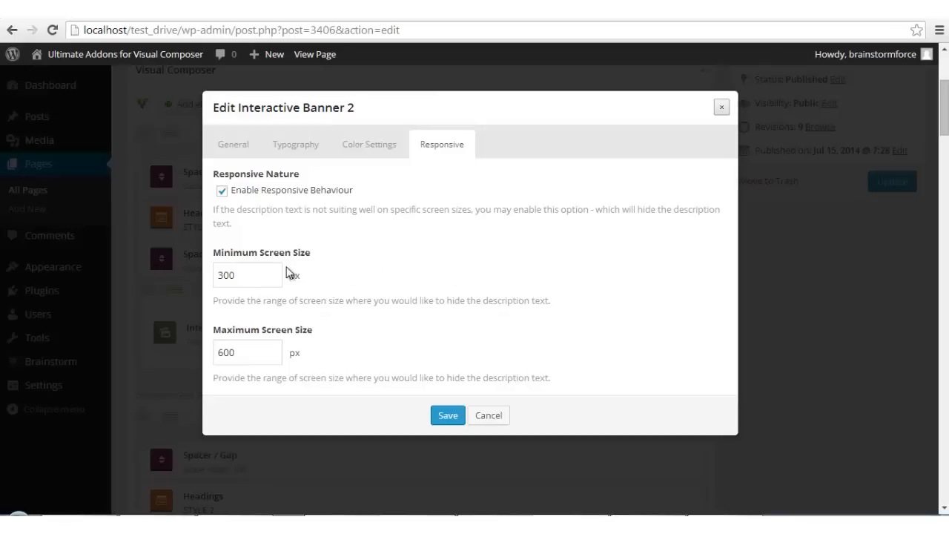
drag(273, 274, 200, 284)
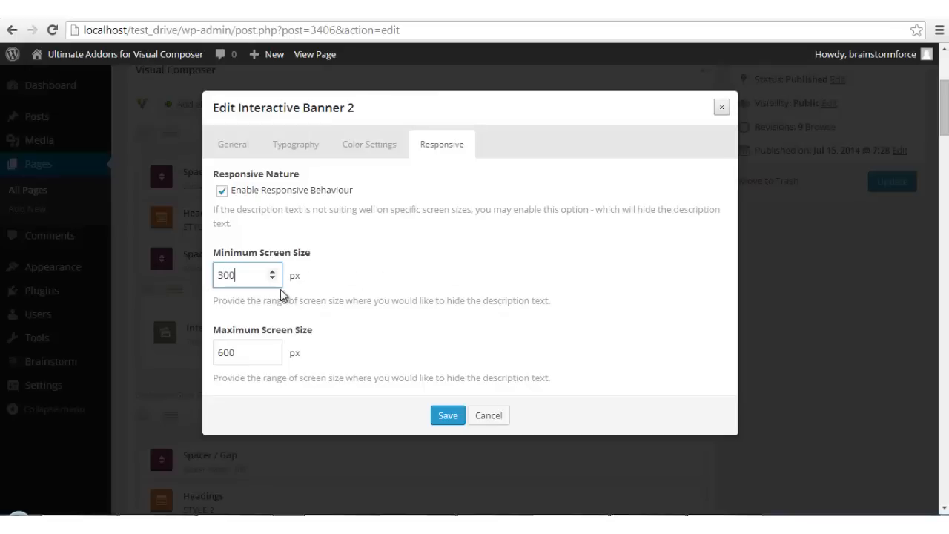
drag(239, 361, 203, 357)
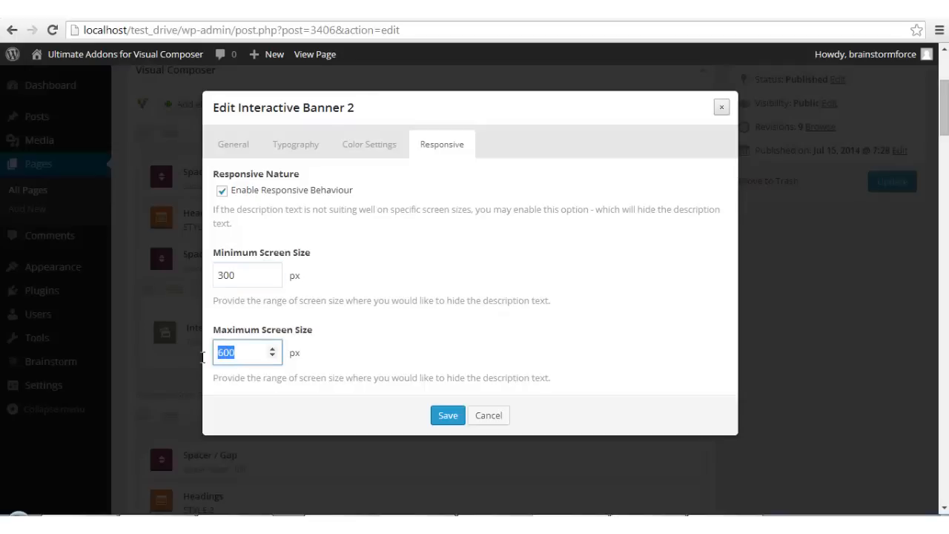
click(332, 353)
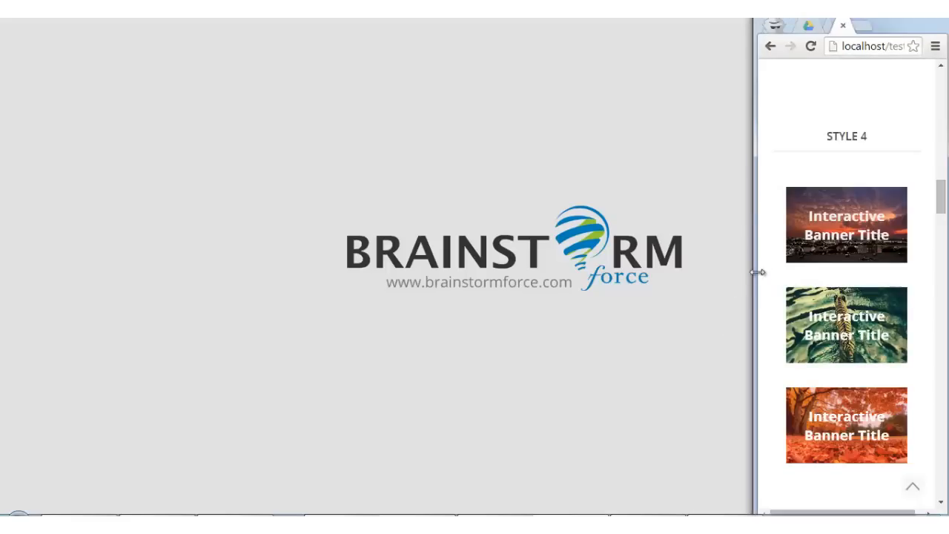
Widen the preview's browser window from phone width and inspect the Style 1 banners in their three-column row
drag(757, 271, 269, 267)
scroll(689, 346, up, 10)
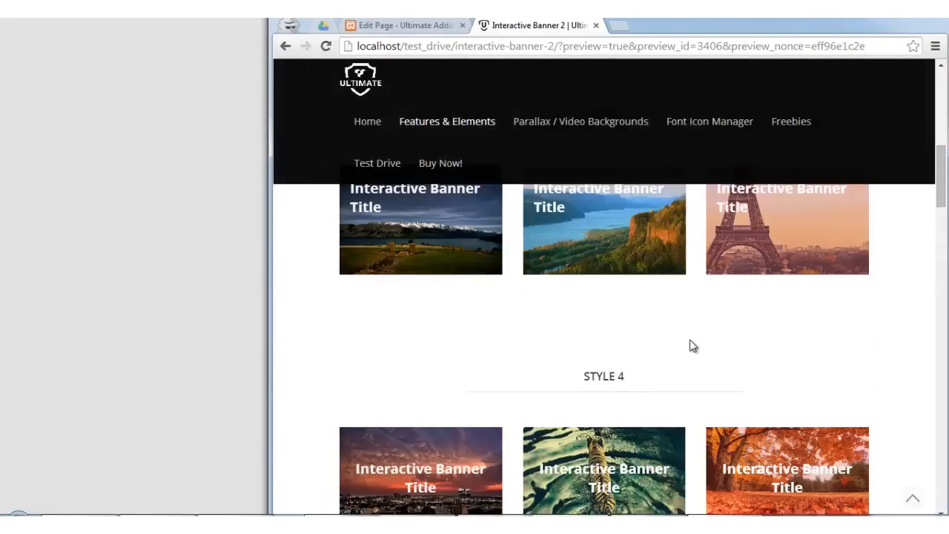
scroll(689, 345, up, 7)
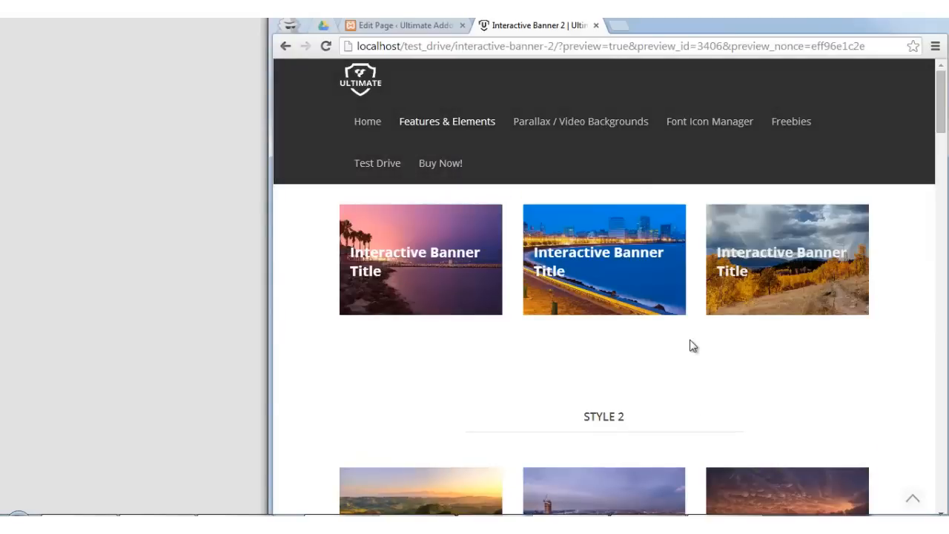
mouse_move(572, 231)
Narrow the preview's browser window in two stages and compare the hover text of the first two Style 1 banners
drag(269, 356, 461, 356)
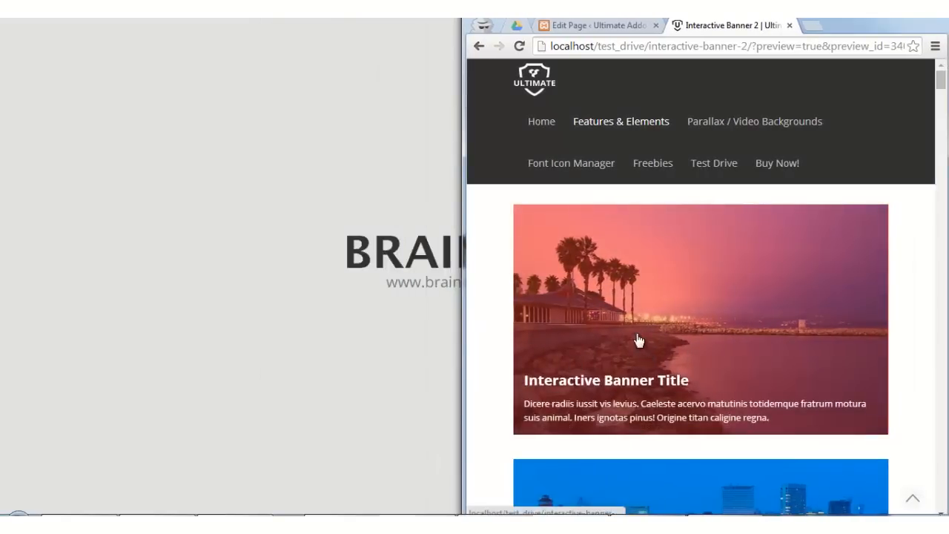
scroll(601, 345, down, 3)
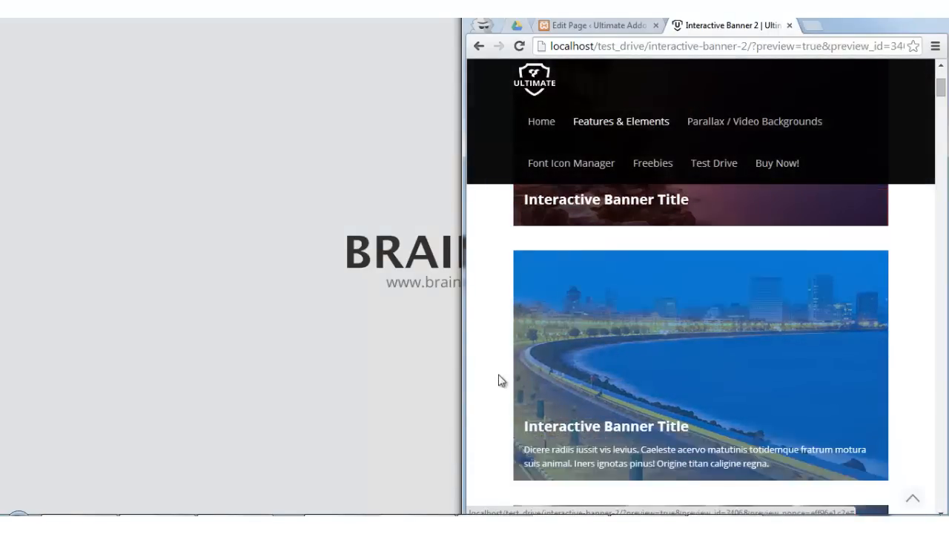
drag(462, 375, 620, 376)
mouse_move(788, 192)
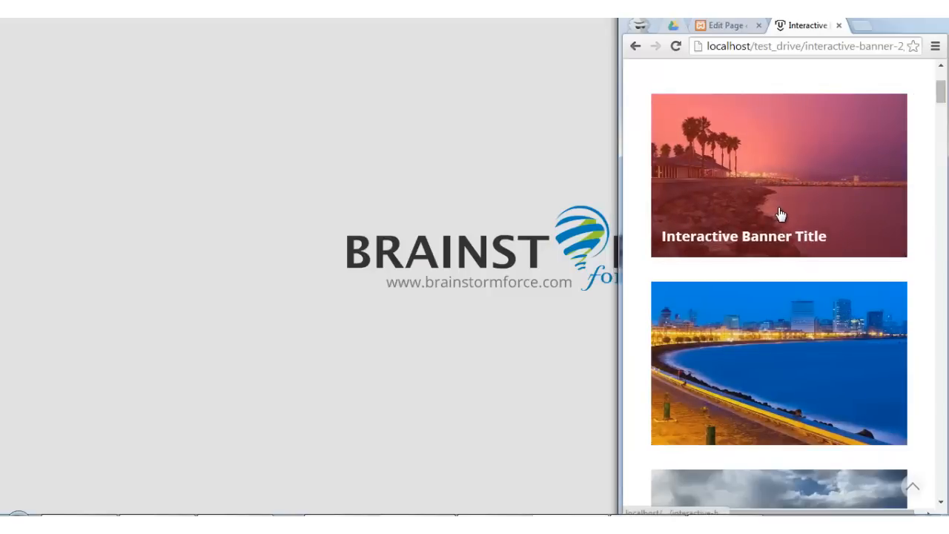
mouse_move(811, 381)
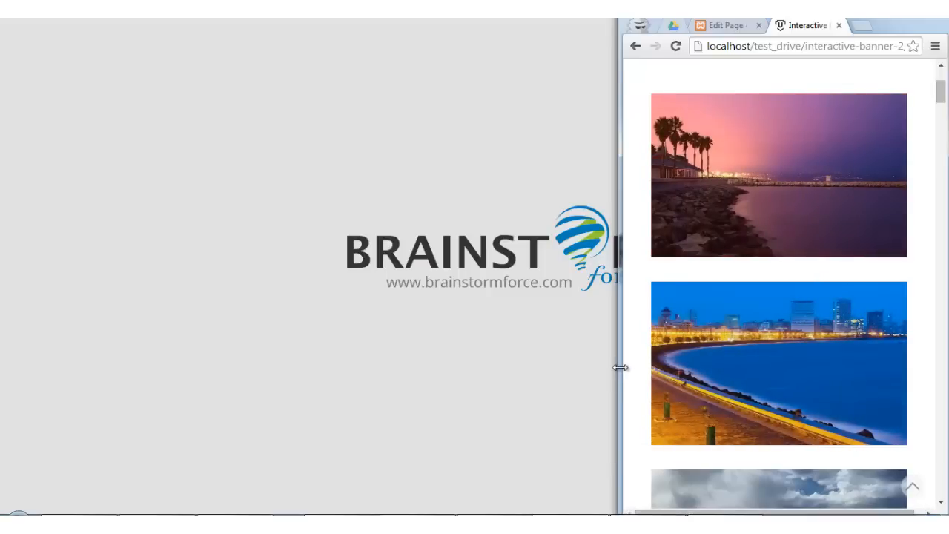
Widen the preview's browser window to about half the screen and check the Style 1 banners' hover descriptions again
drag(621, 367, 611, 258)
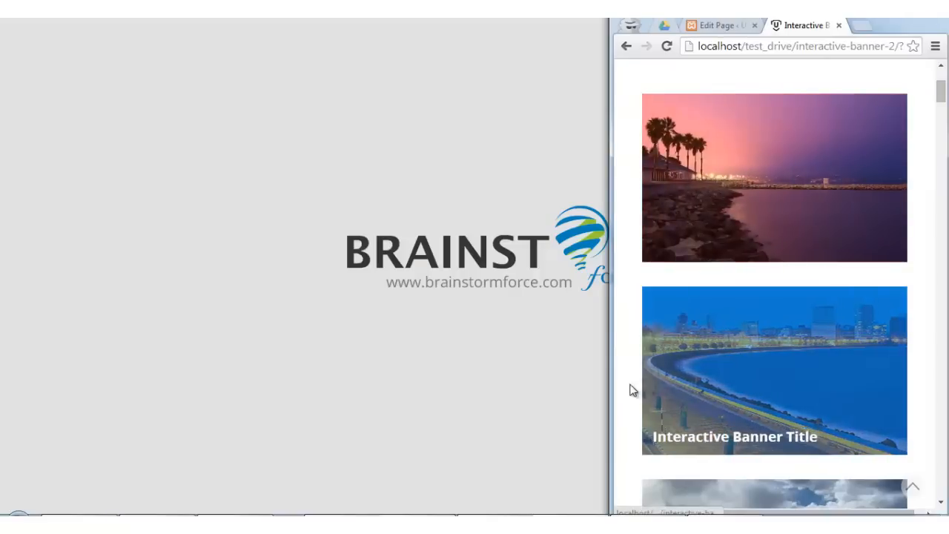
drag(608, 383, 459, 382)
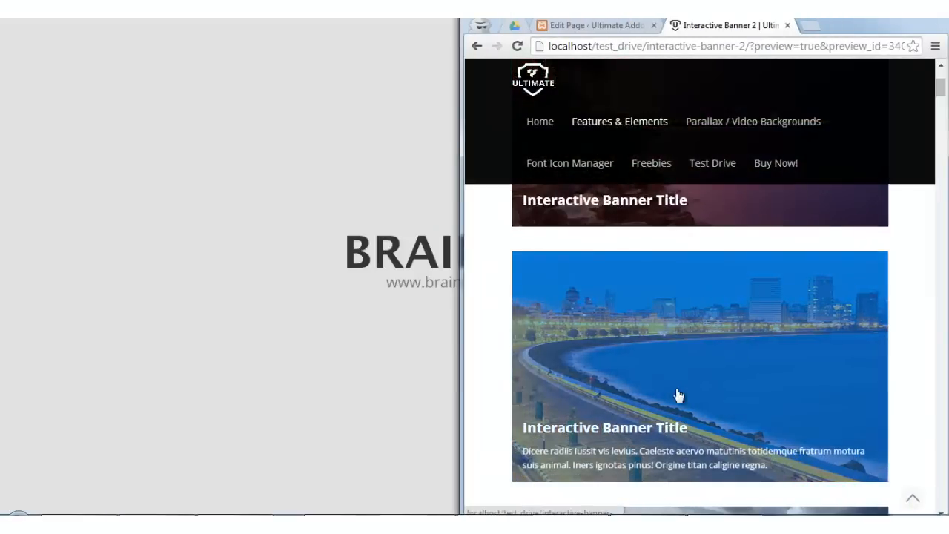
scroll(679, 396, down, 2)
scroll(678, 394, up, 4)
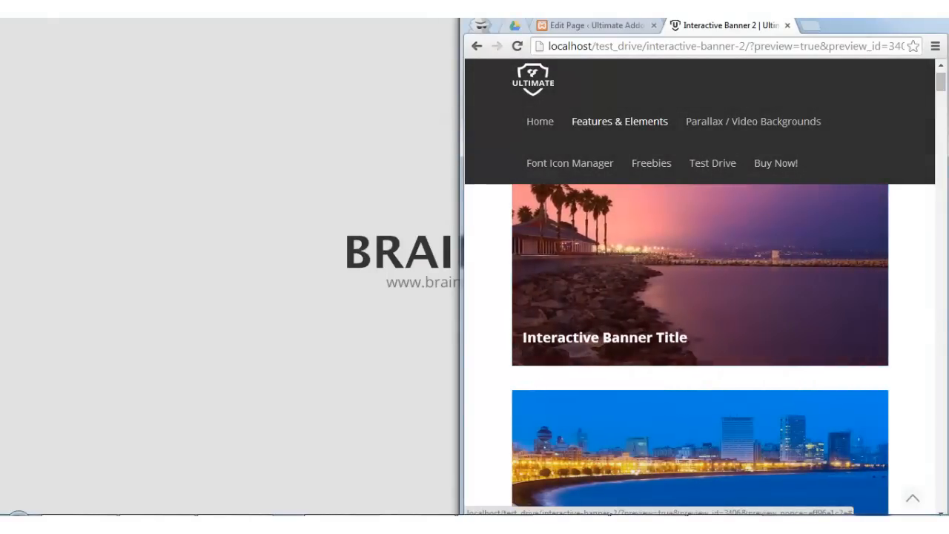
Maximize the browser window, return to the second Style 1 banner's responsive settings and save them
double_click(908, 20)
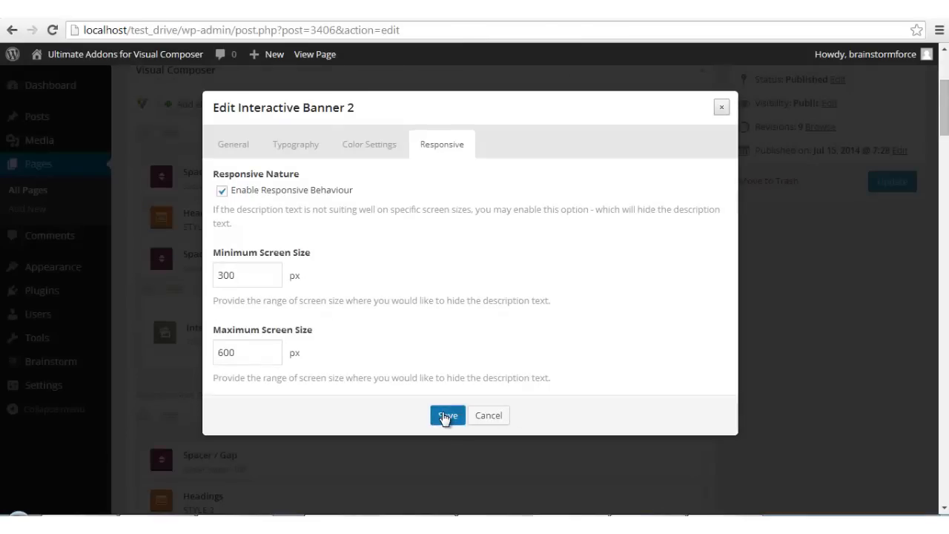
click(447, 416)
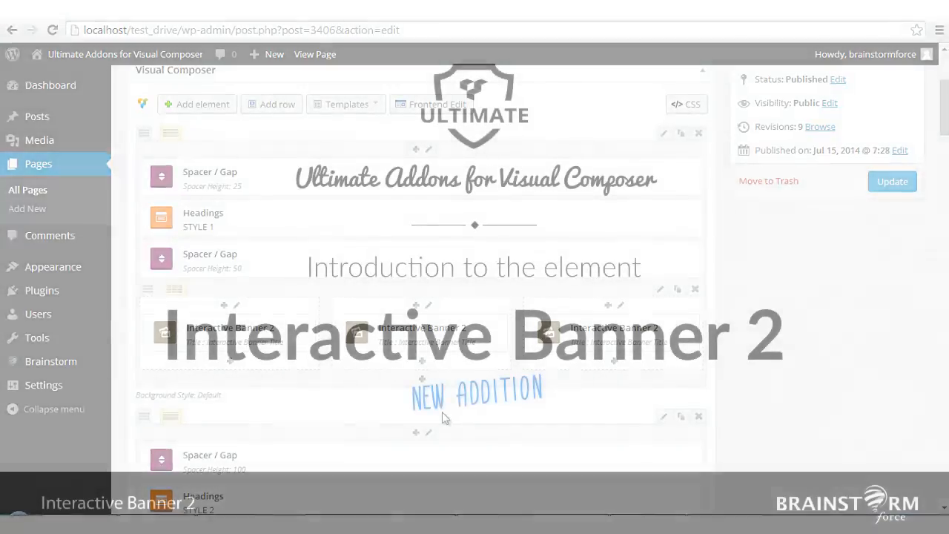